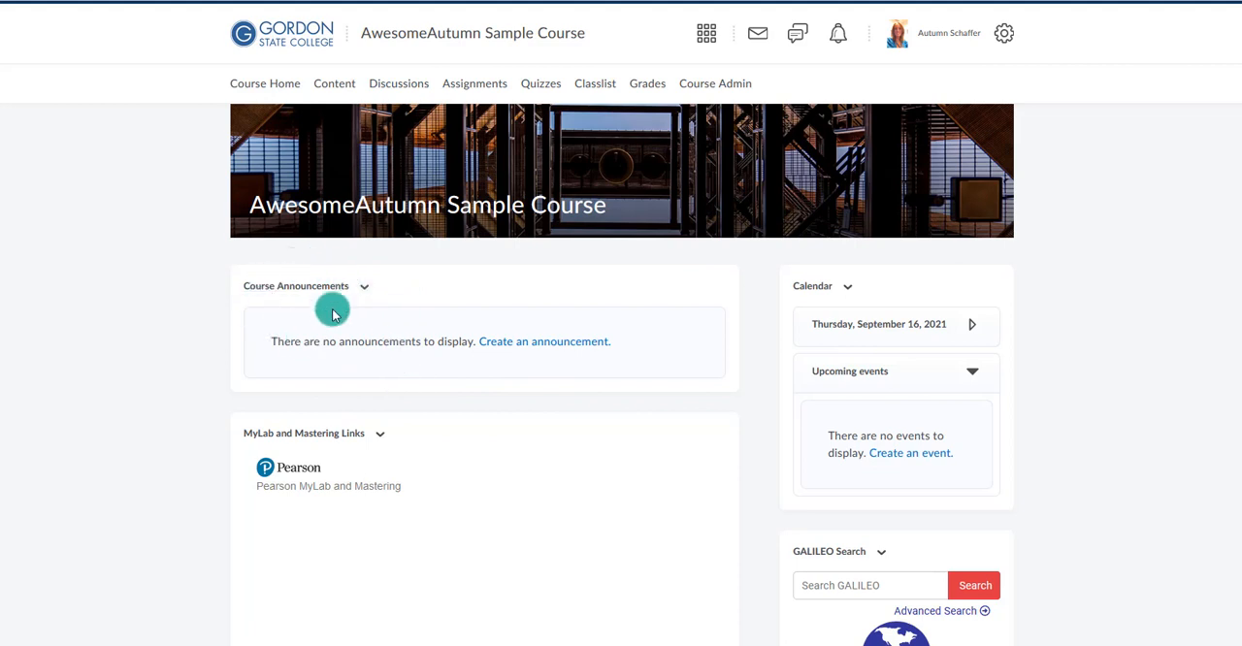
Create a new course announcement with the headline "Week Debriefing".
{"action": "left_click", "coordinate": [527, 348]}
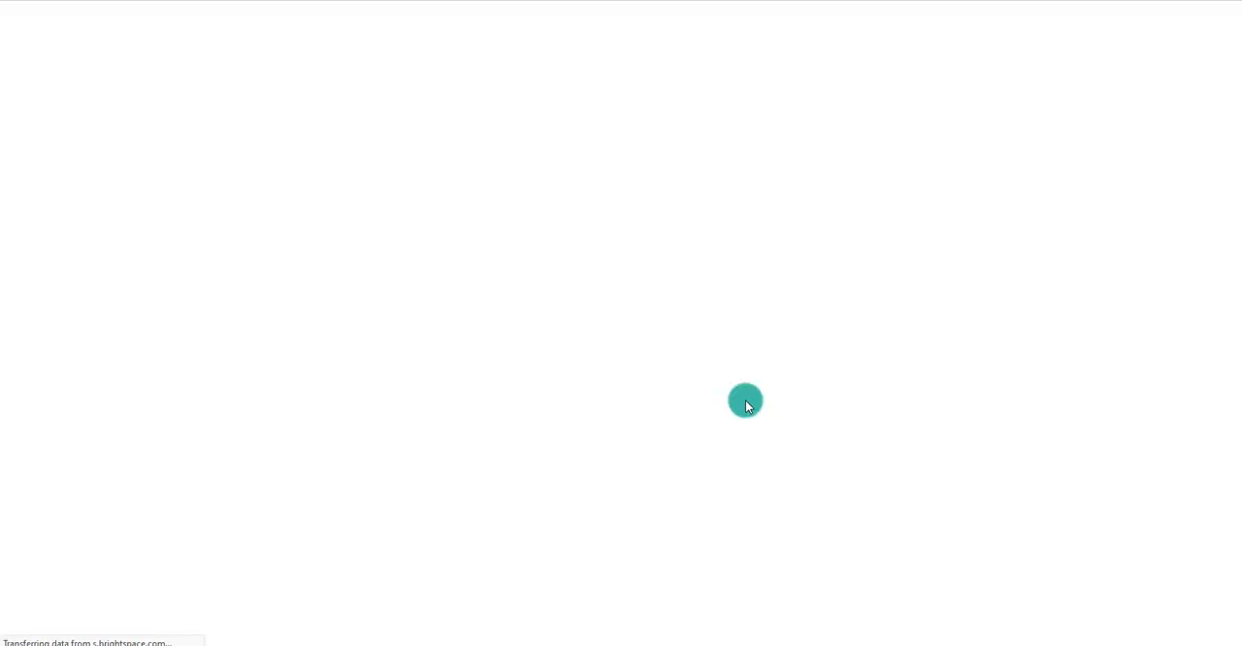
{"action": "left_click", "coordinate": [307, 233]}
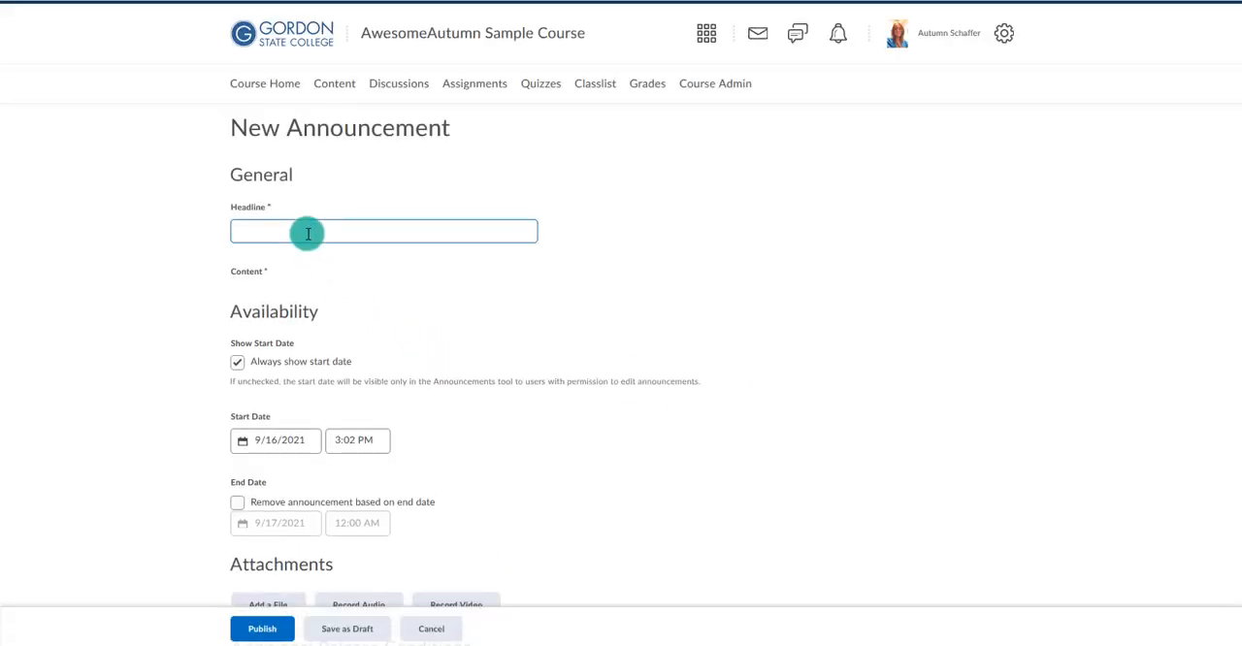
{"action": "type", "text": "Week Debr"}
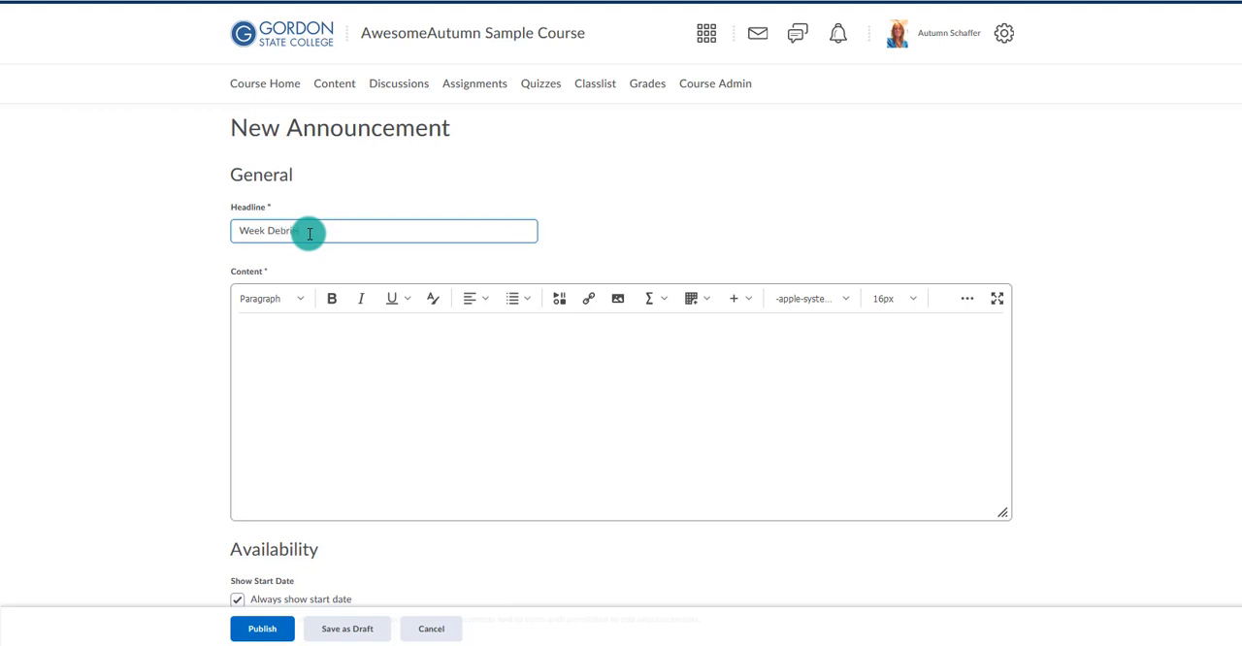
{"action": "type", "text": "iefing"}
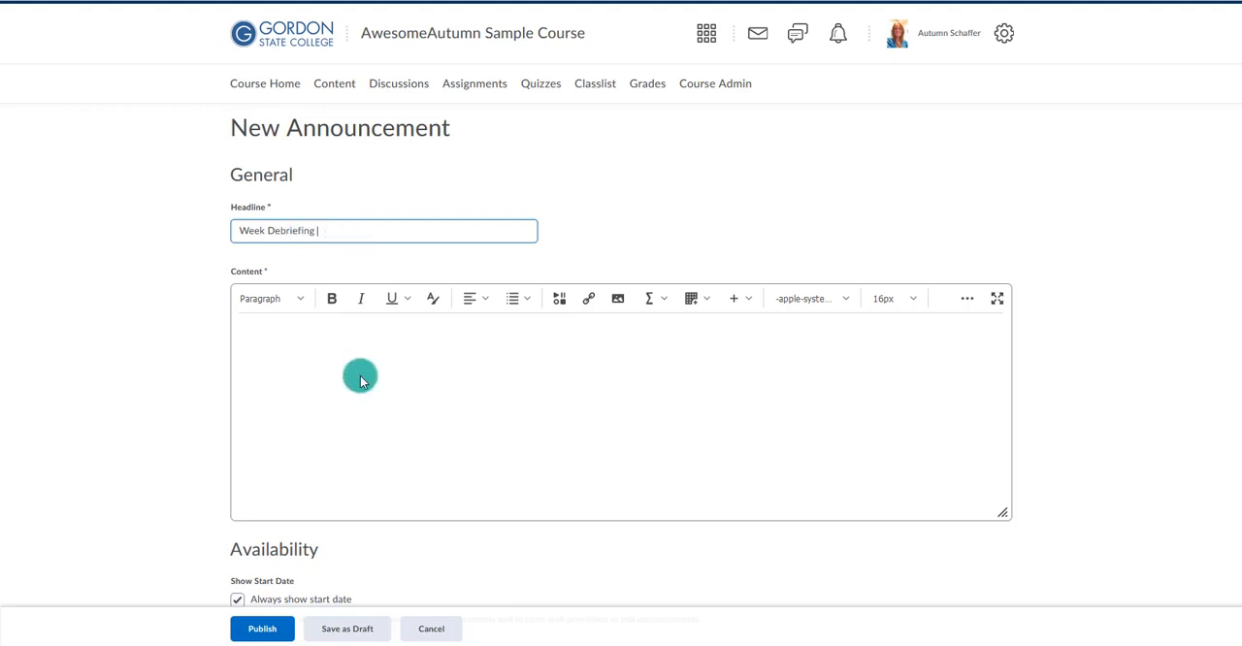
Start a webcam video note in the announcement's content and allow access to the camera and microphone.
{"action": "left_click", "coordinate": [359, 378]}
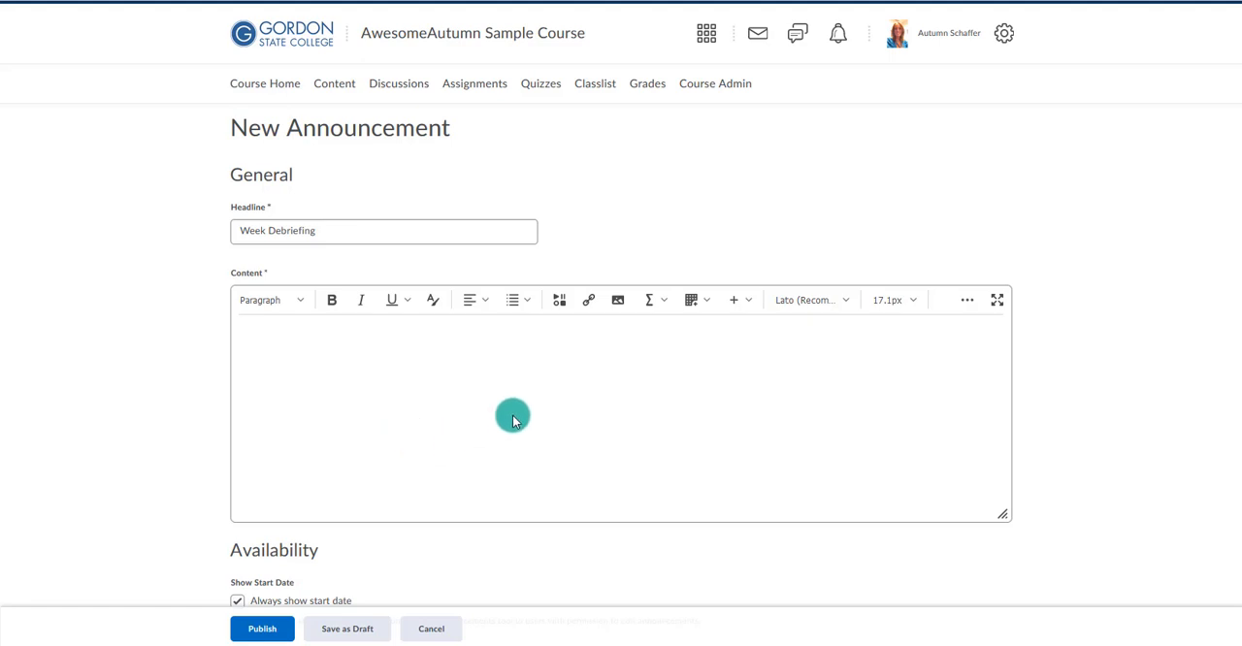
{"action": "left_click", "coordinate": [562, 303]}
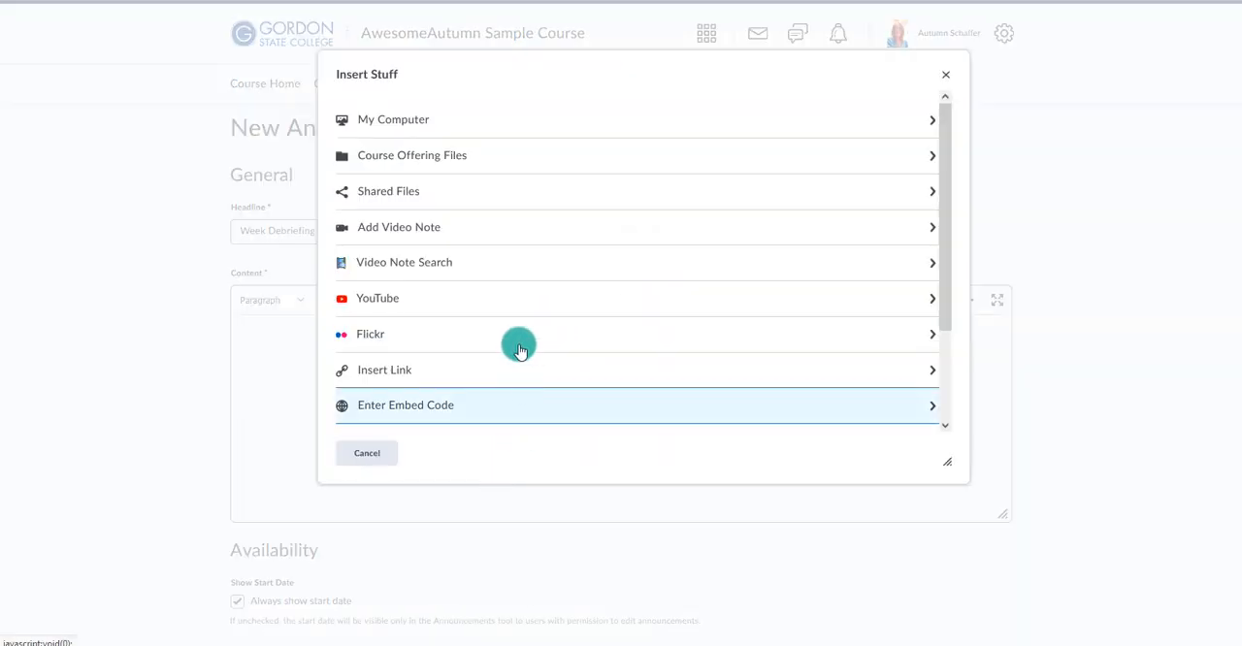
{"action": "left_click", "coordinate": [435, 241]}
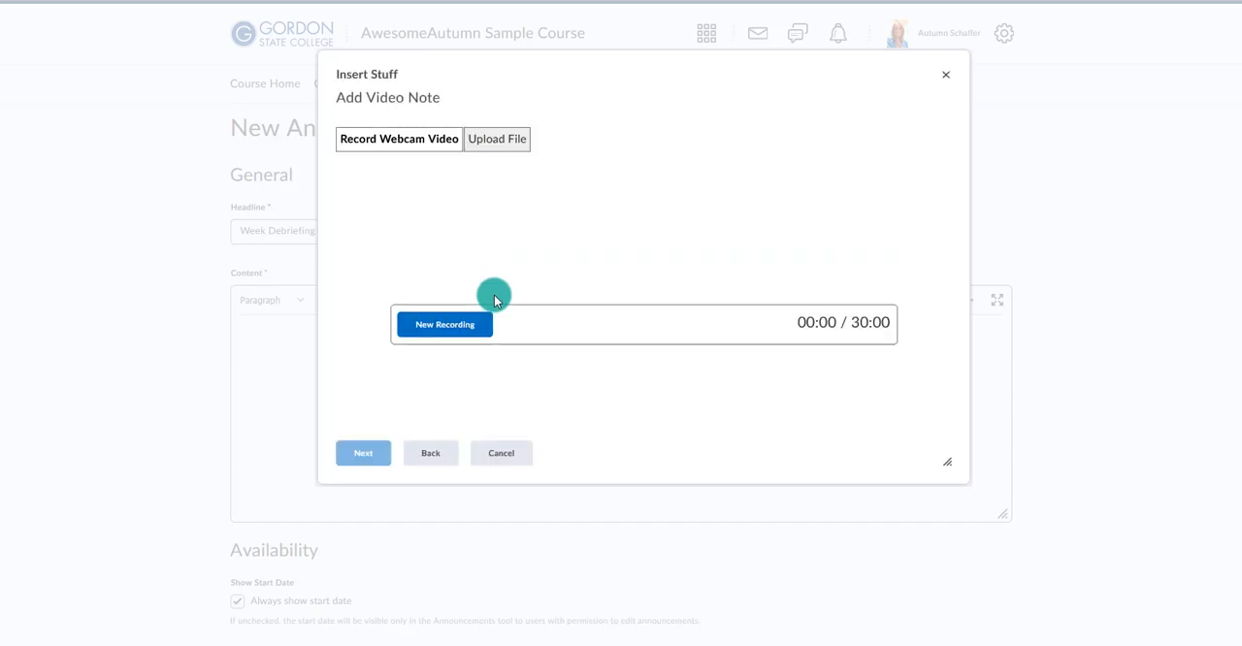
{"action": "left_click", "coordinate": [485, 324]}
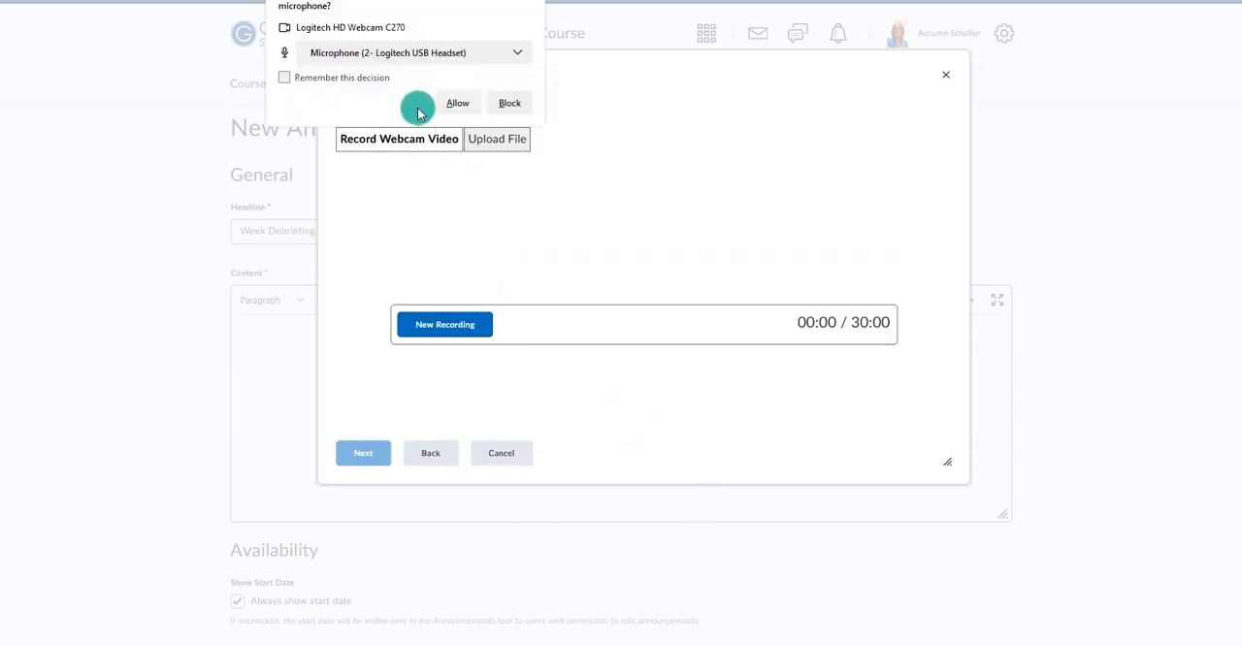
{"action": "left_click", "coordinate": [454, 105]}
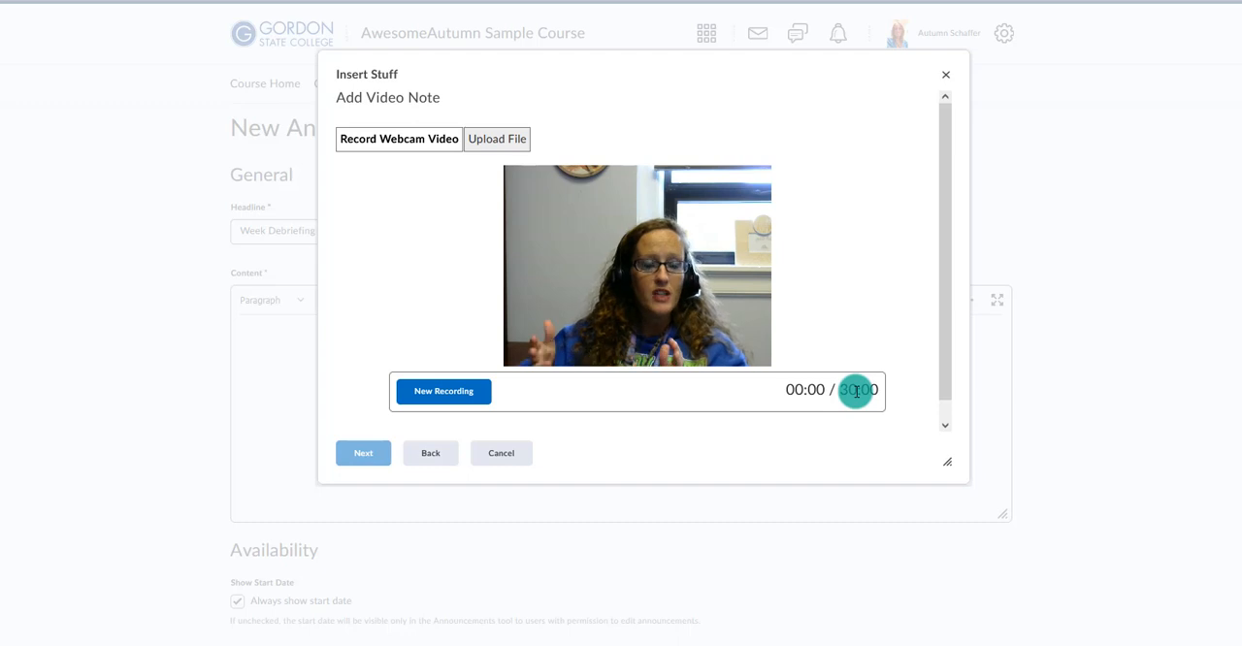
Record a webcam clip about 23 seconds long for the video note and briefly play it back.
{"action": "left_click", "coordinate": [472, 394]}
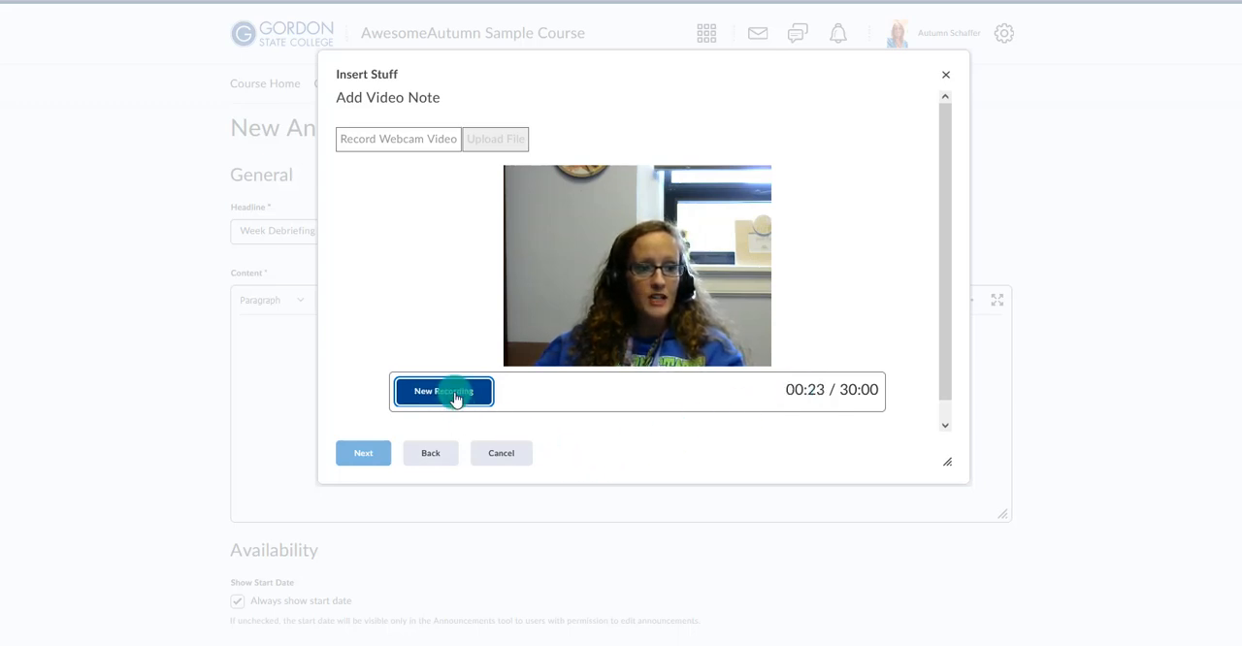
{"action": "left_click", "coordinate": [455, 396]}
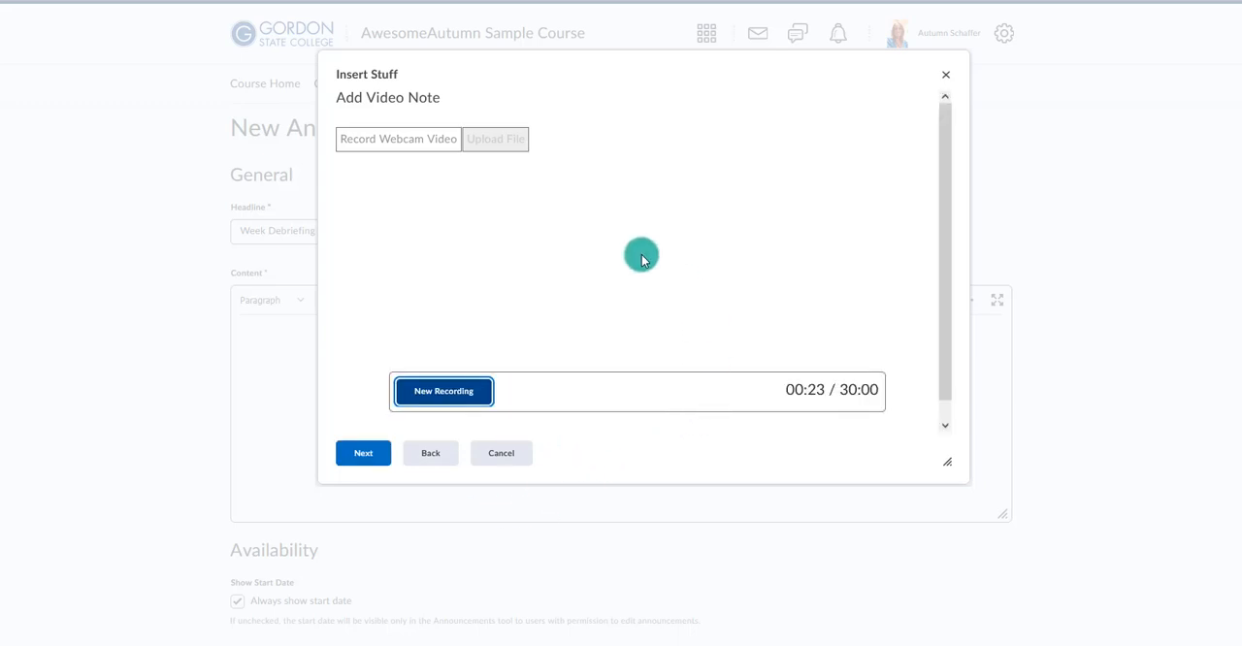
{"action": "left_click", "coordinate": [555, 293]}
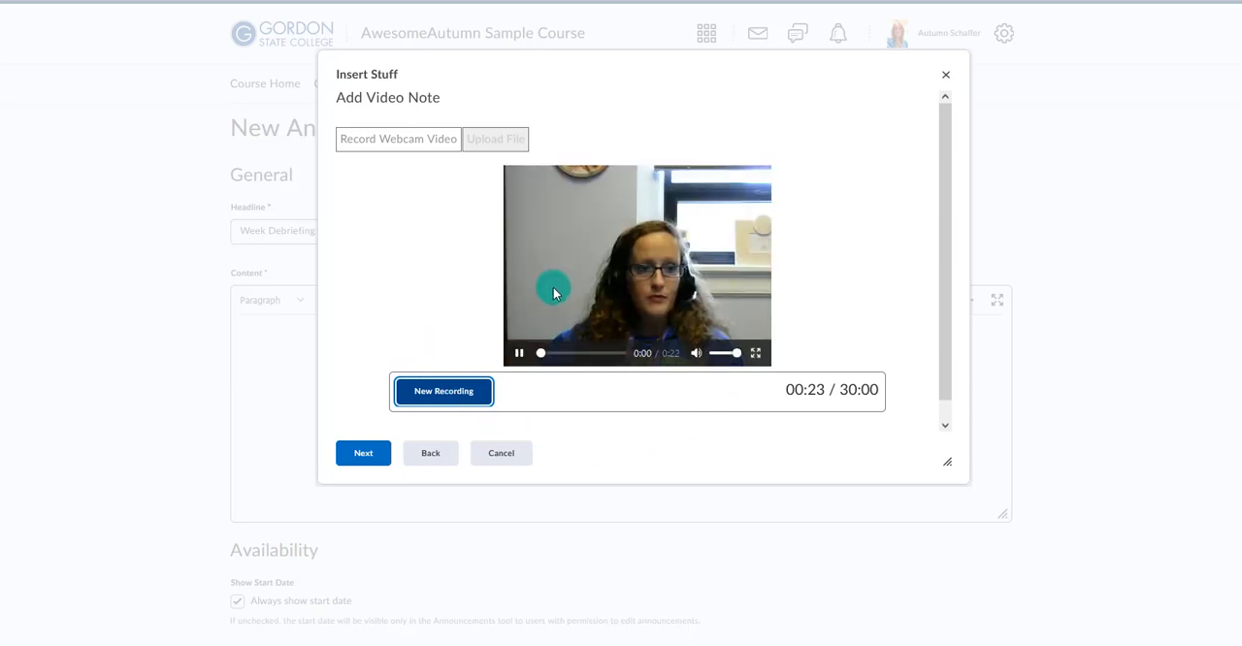
{"action": "left_click", "coordinate": [520, 356]}
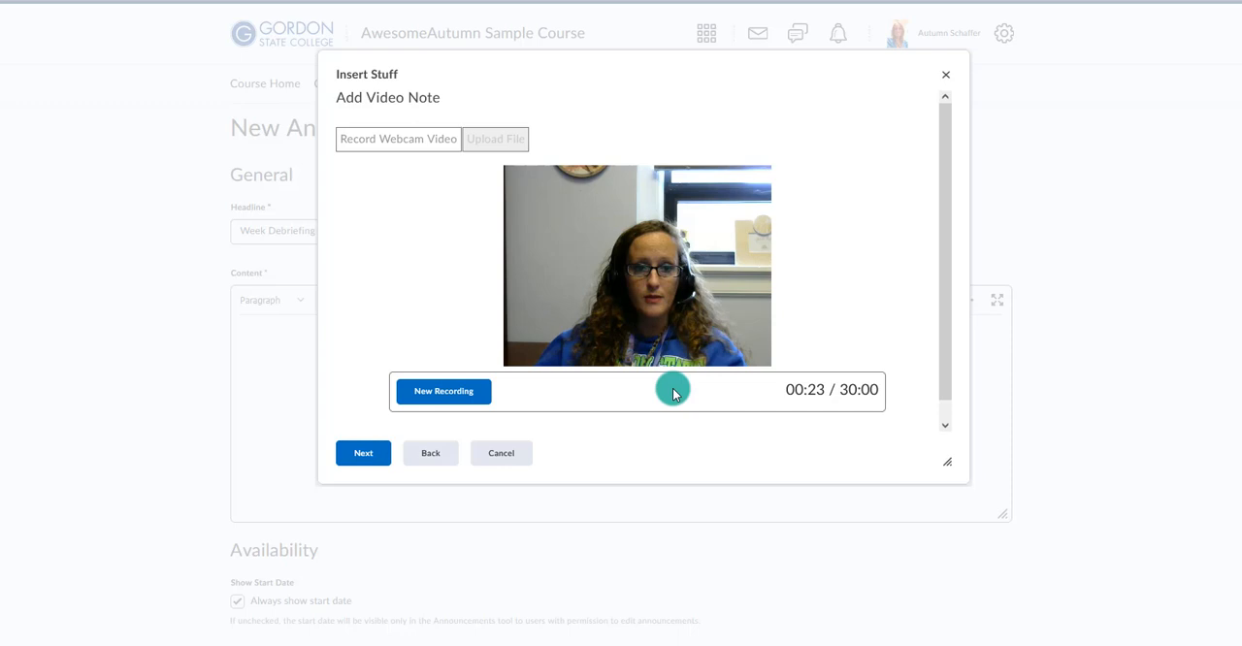
Title the video note "Debrief Module 1", set en-US - English (US) audio with automatically generated captions, and insert it into the announcement.
{"action": "left_click", "coordinate": [356, 458]}
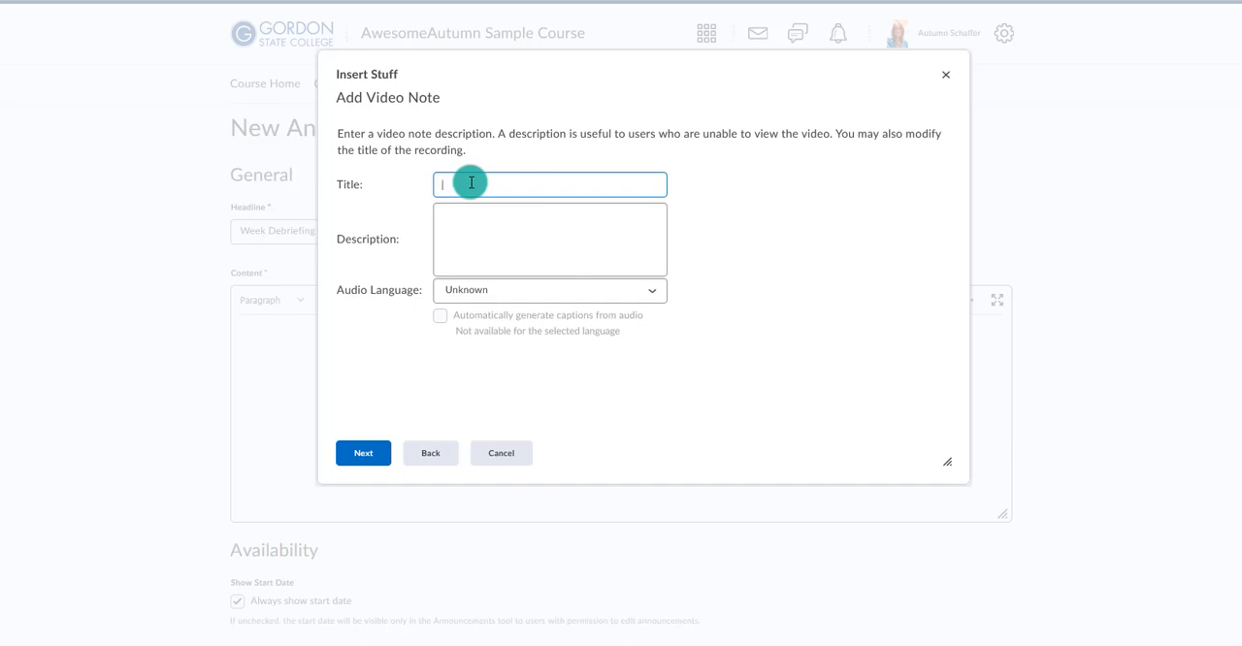
{"action": "type", "text": "Debrief Module 1"}
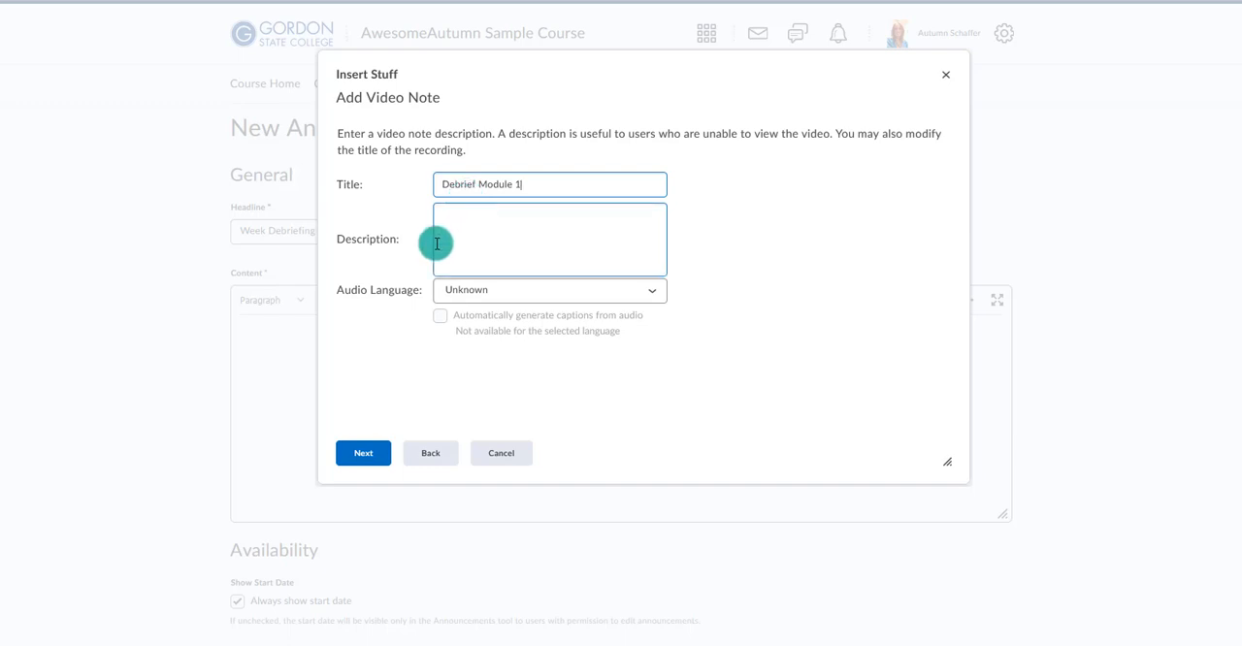
{"action": "left_click", "coordinate": [510, 291]}
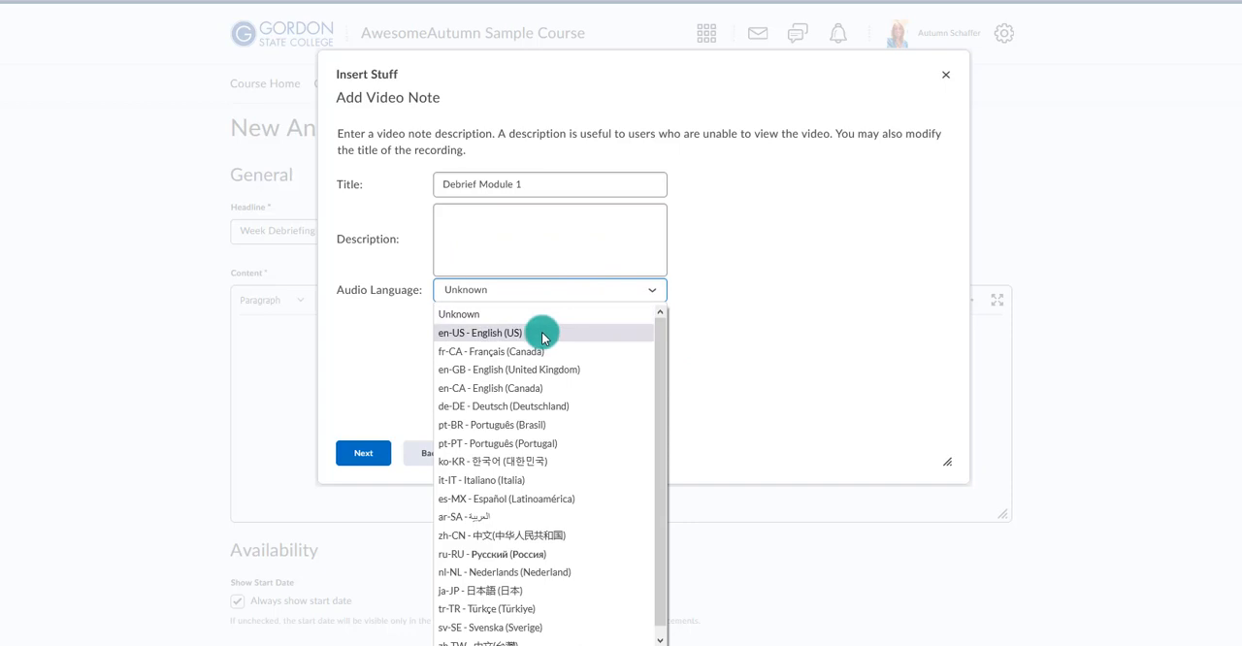
{"action": "left_click", "coordinate": [541, 333]}
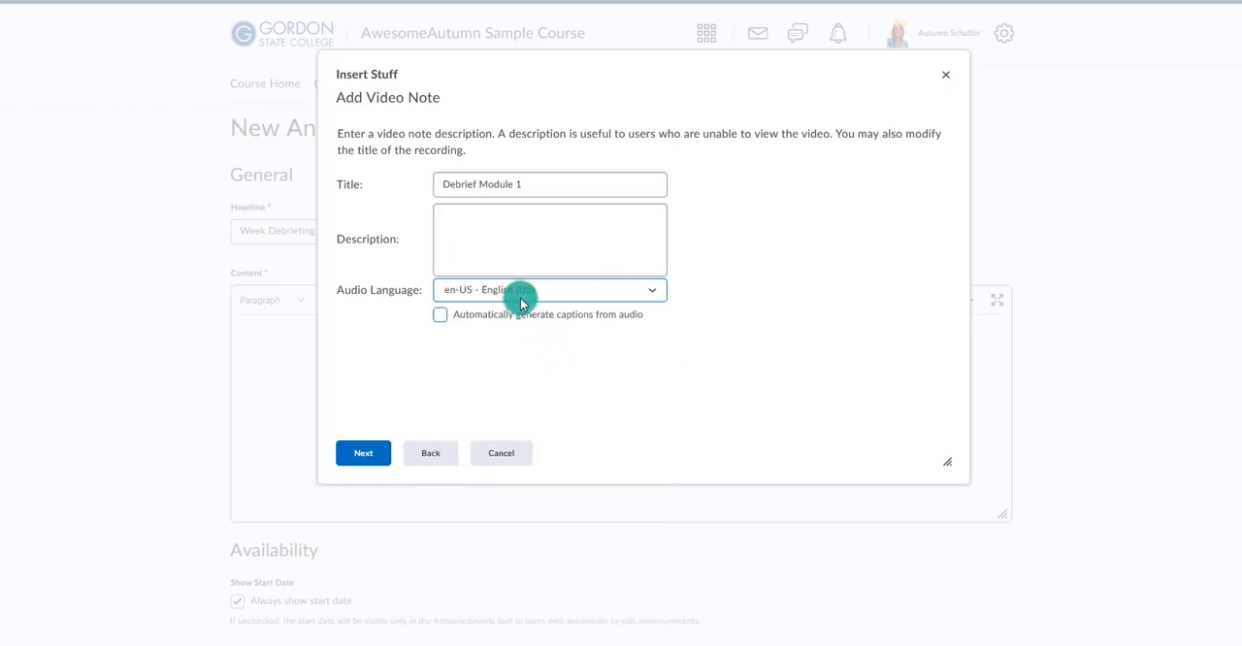
{"action": "left_click", "coordinate": [440, 315]}
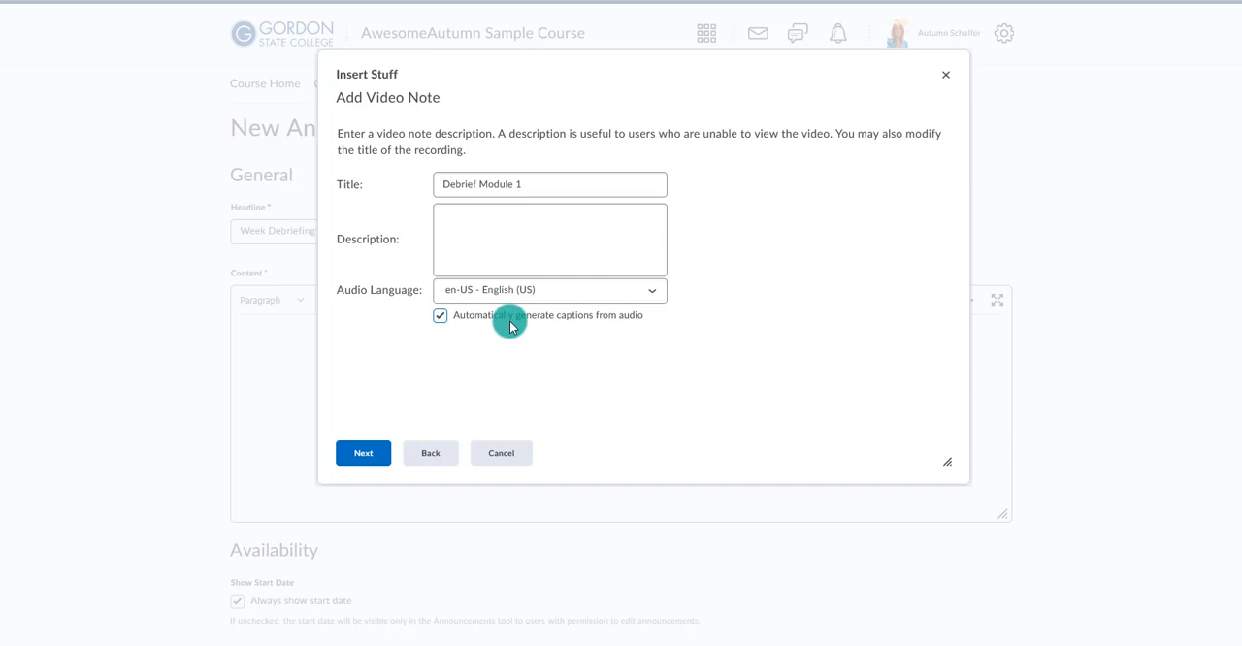
{"action": "left_click", "coordinate": [356, 460]}
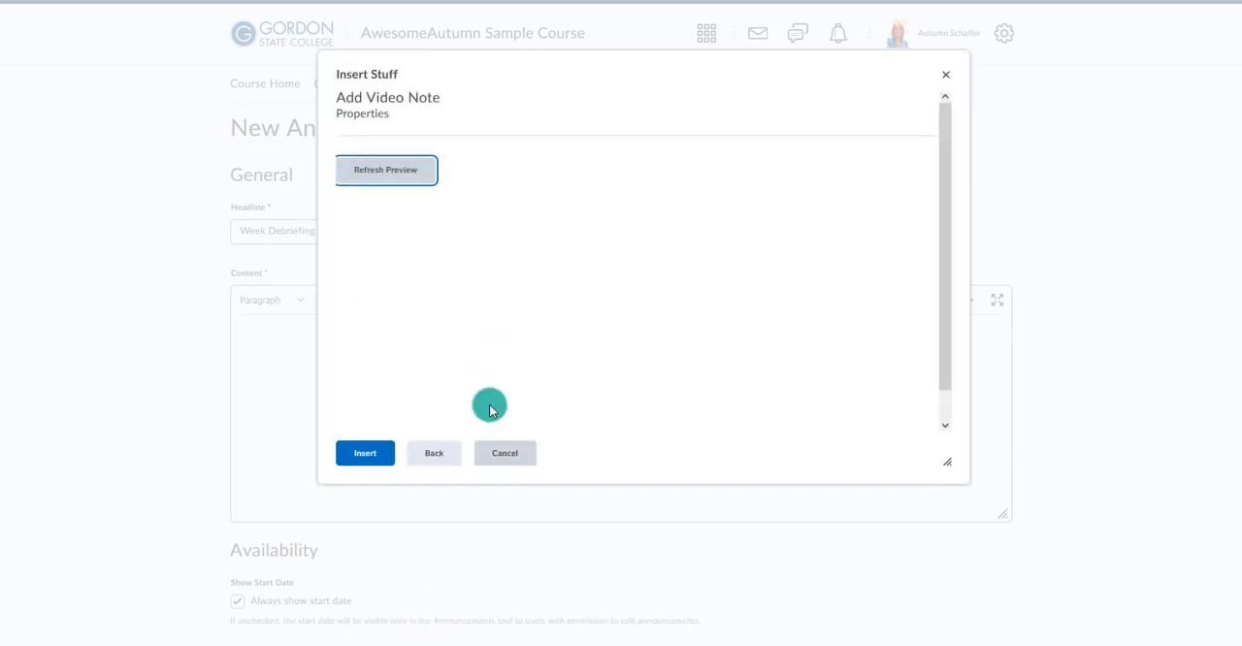
{"action": "left_click", "coordinate": [372, 460]}
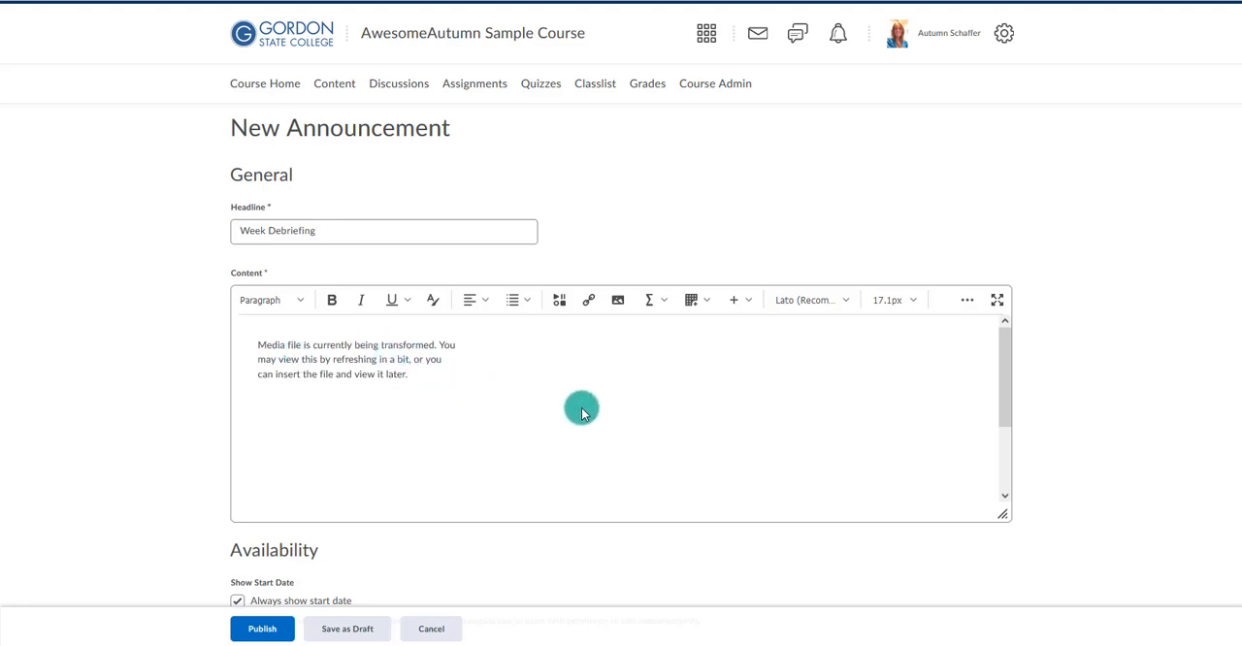
Add the line "Please watch this video." below the inserted video in the announcement's content.
{"action": "scroll", "coordinate": [582, 416], "scroll_direction": "down", "scroll_amount": 1}
{"action": "scroll", "coordinate": [582, 416], "scroll_direction": "down", "scroll_amount": 2}
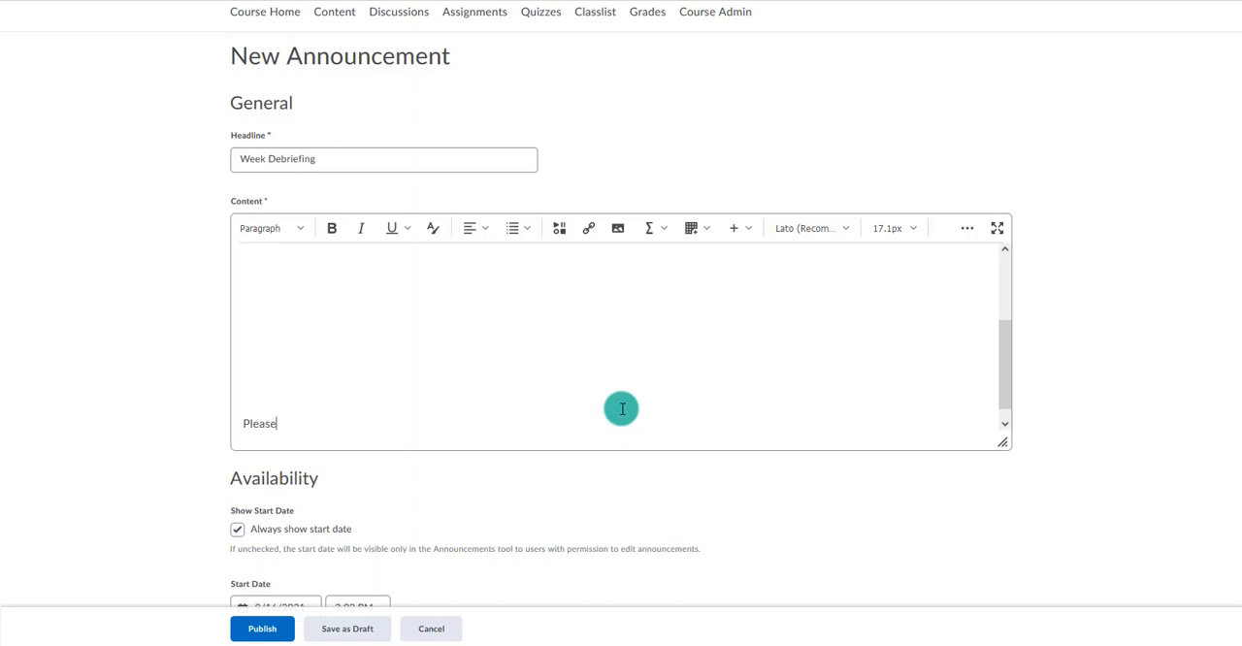
{"action": "type", "text": "this video."}
{"action": "key", "text": "Return"}
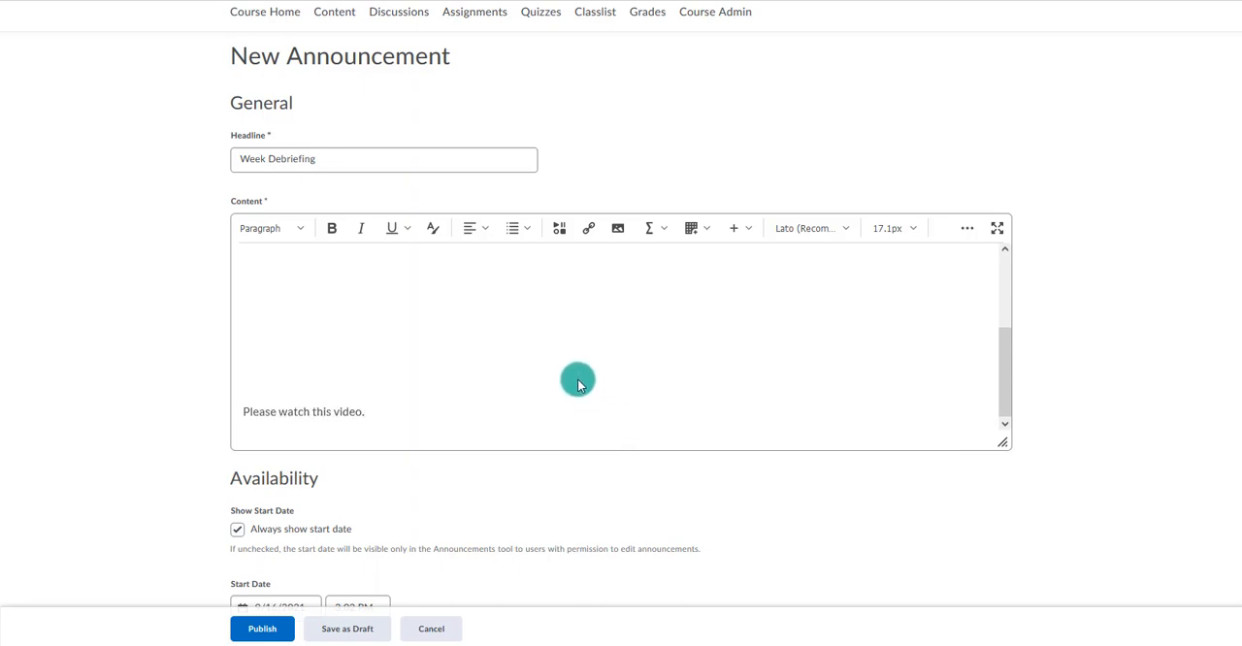
Publish the announcement, keeping its existing availability settings.
{"action": "scroll", "coordinate": [294, 497], "scroll_direction": "down", "scroll_amount": 2}
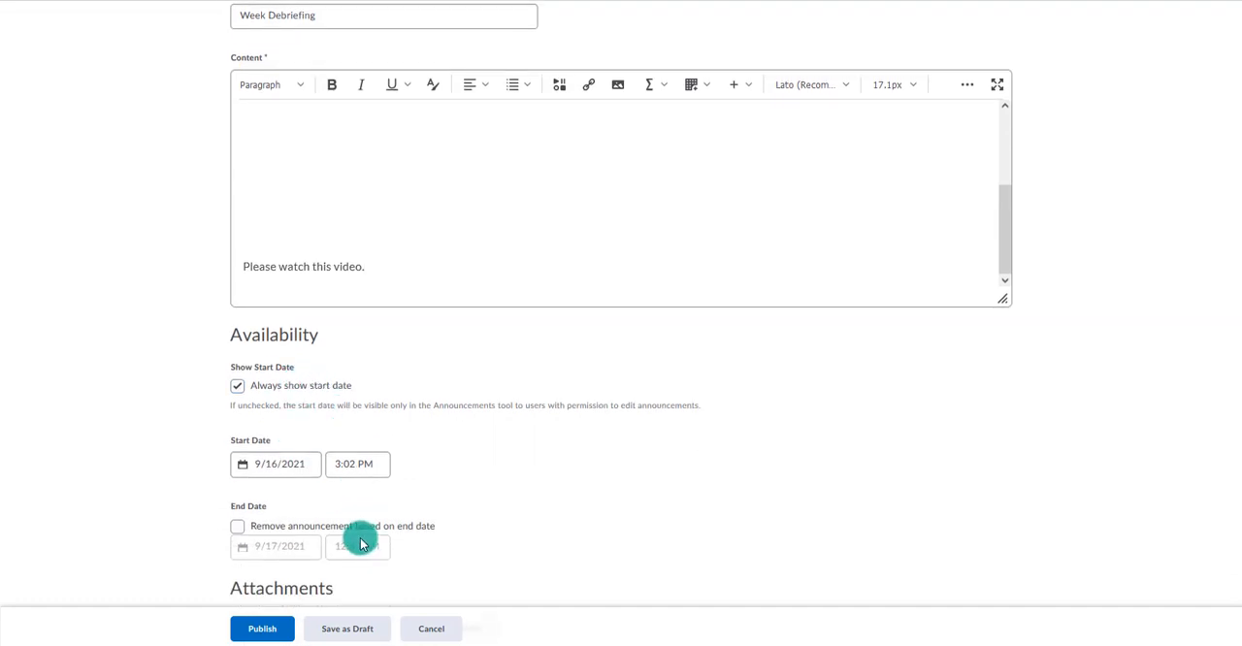
{"action": "scroll", "coordinate": [360, 535], "scroll_direction": "down", "scroll_amount": 2}
{"action": "left_click", "coordinate": [262, 631]}
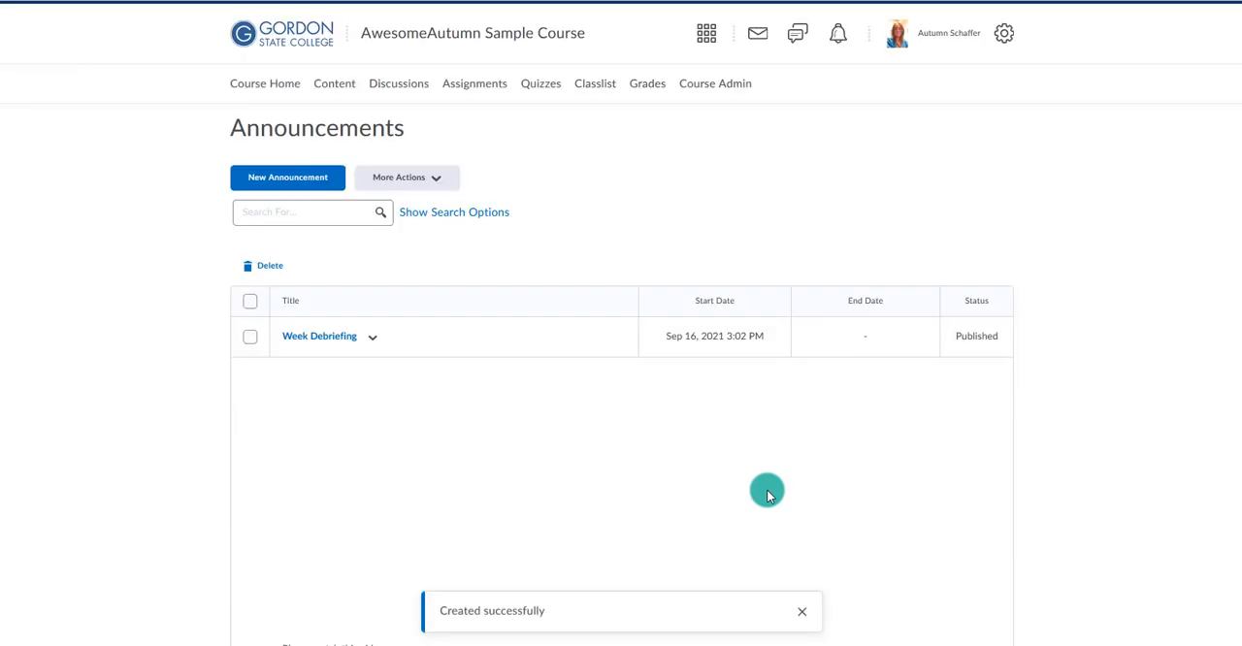
Return to the course home page and play a few seconds of the Week Debriefing announcement's video.
{"action": "left_click", "coordinate": [521, 39]}
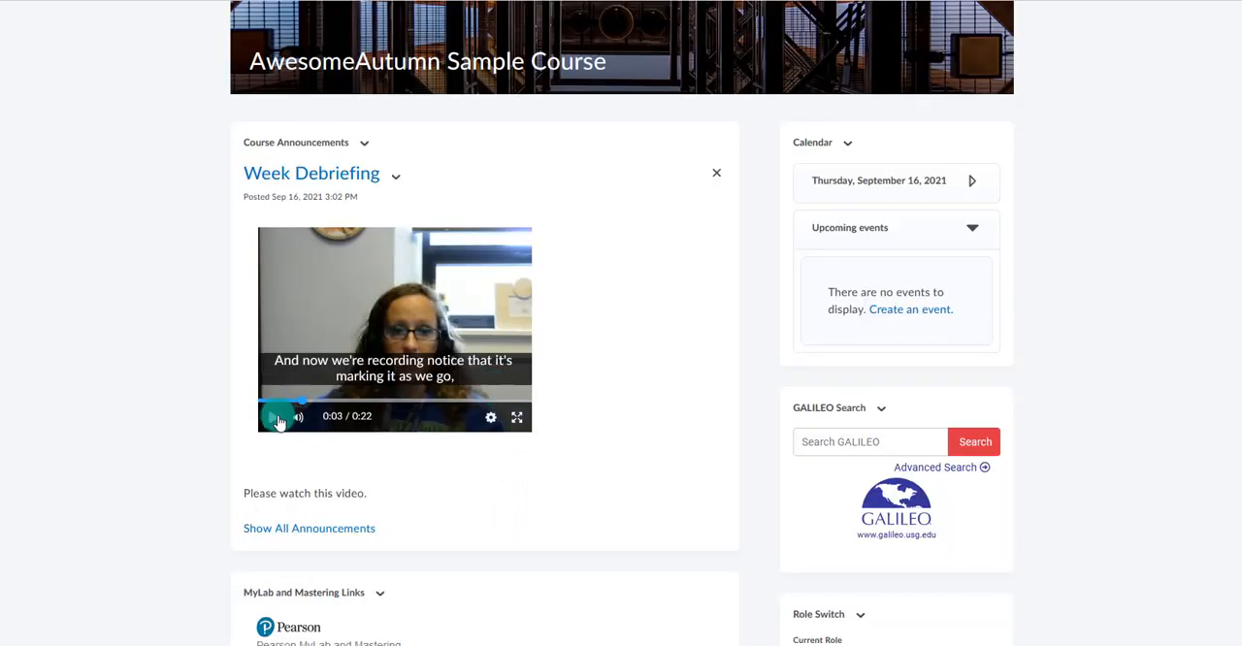
{"action": "left_click", "coordinate": [271, 419]}
{"action": "left_click", "coordinate": [271, 419]}
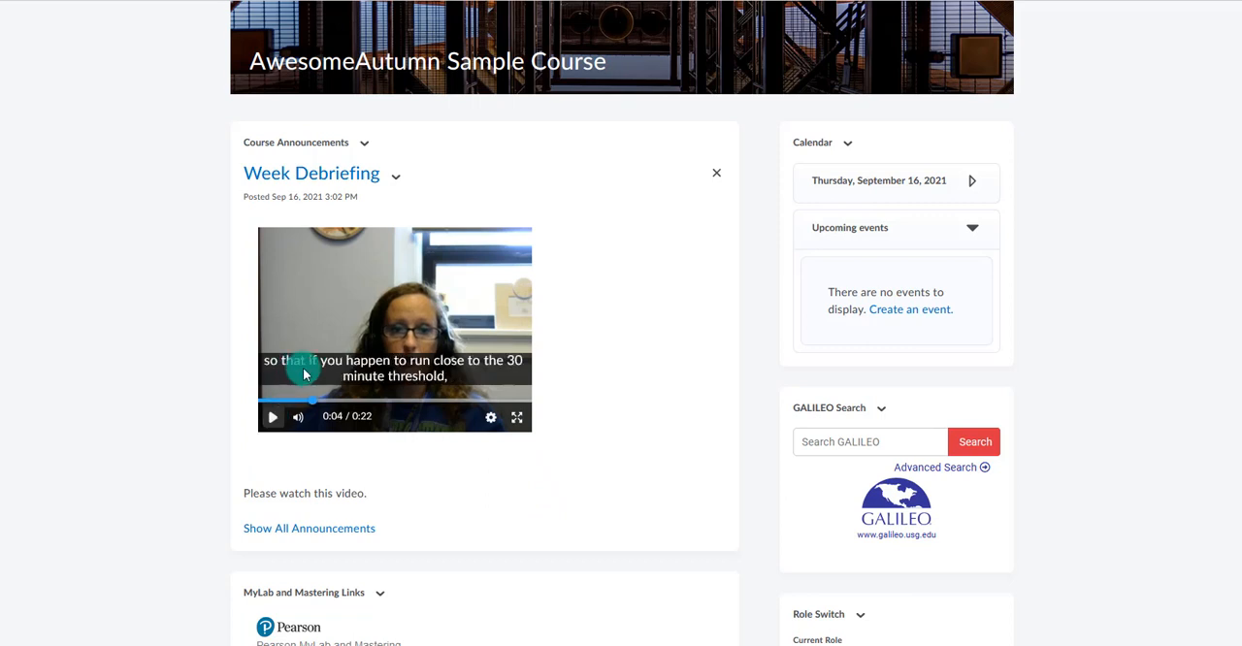
Turn off captions for the Week Debriefing video and reopen its playback settings.
{"action": "left_click", "coordinate": [492, 419]}
{"action": "left_click", "coordinate": [461, 357]}
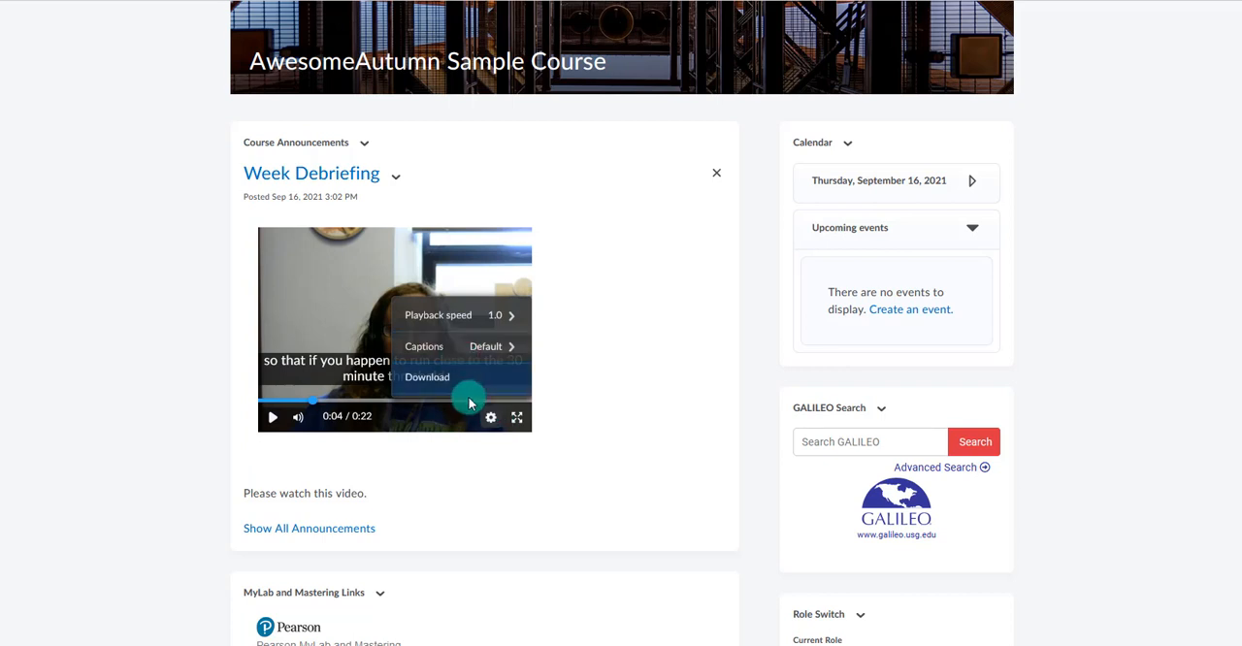
{"action": "left_click", "coordinate": [466, 349]}
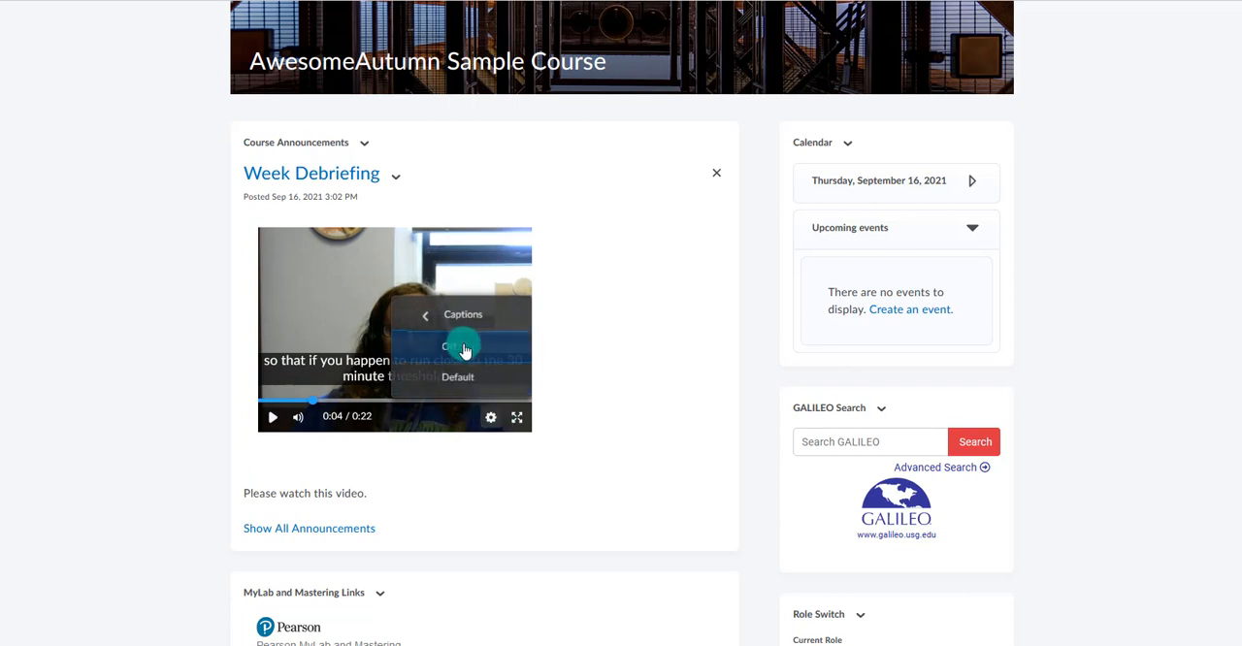
{"action": "left_click", "coordinate": [444, 354]}
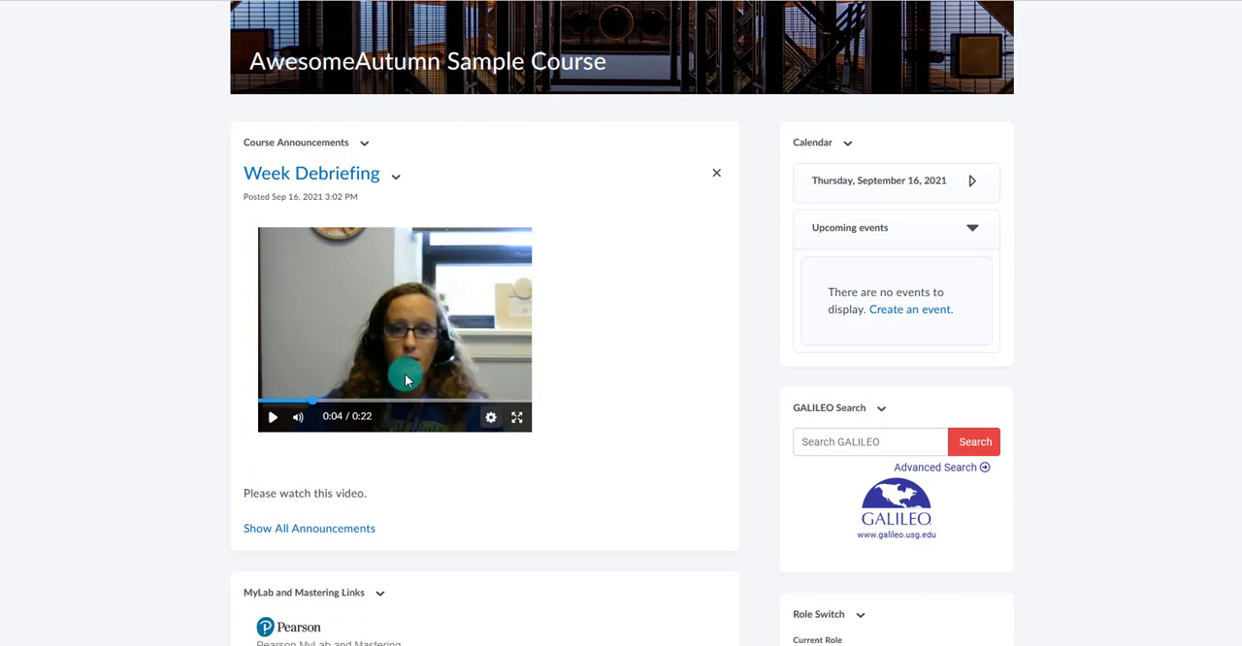
{"action": "left_click", "coordinate": [489, 418]}
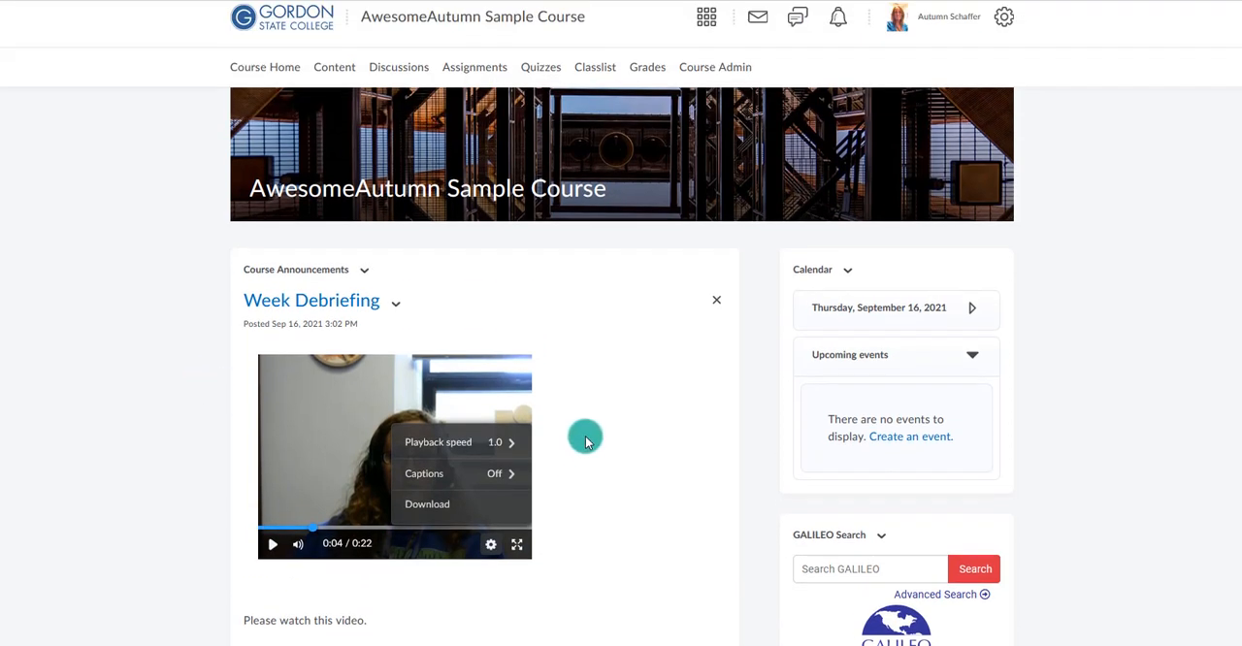
{"action": "scroll", "coordinate": [585, 437], "scroll_direction": "up", "scroll_amount": 2}
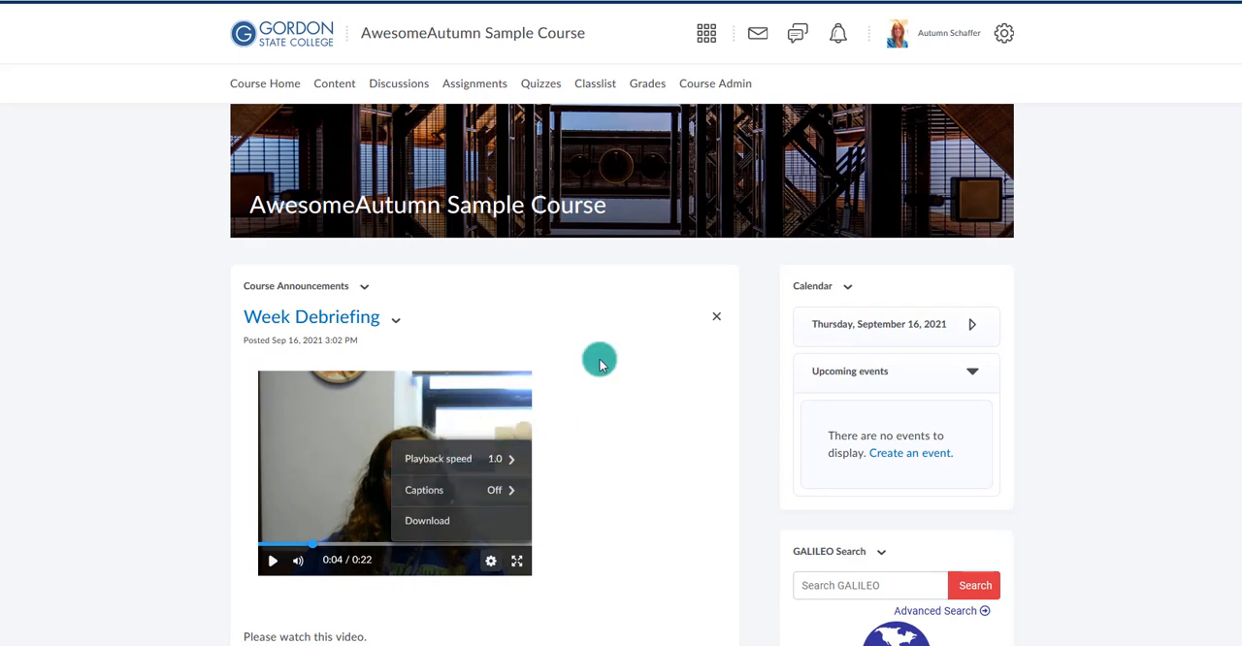
Create a new file titled "Intro to the Module" in the "Meet Live here- Blackboard Ultra" content module.
{"action": "left_click", "coordinate": [347, 89]}
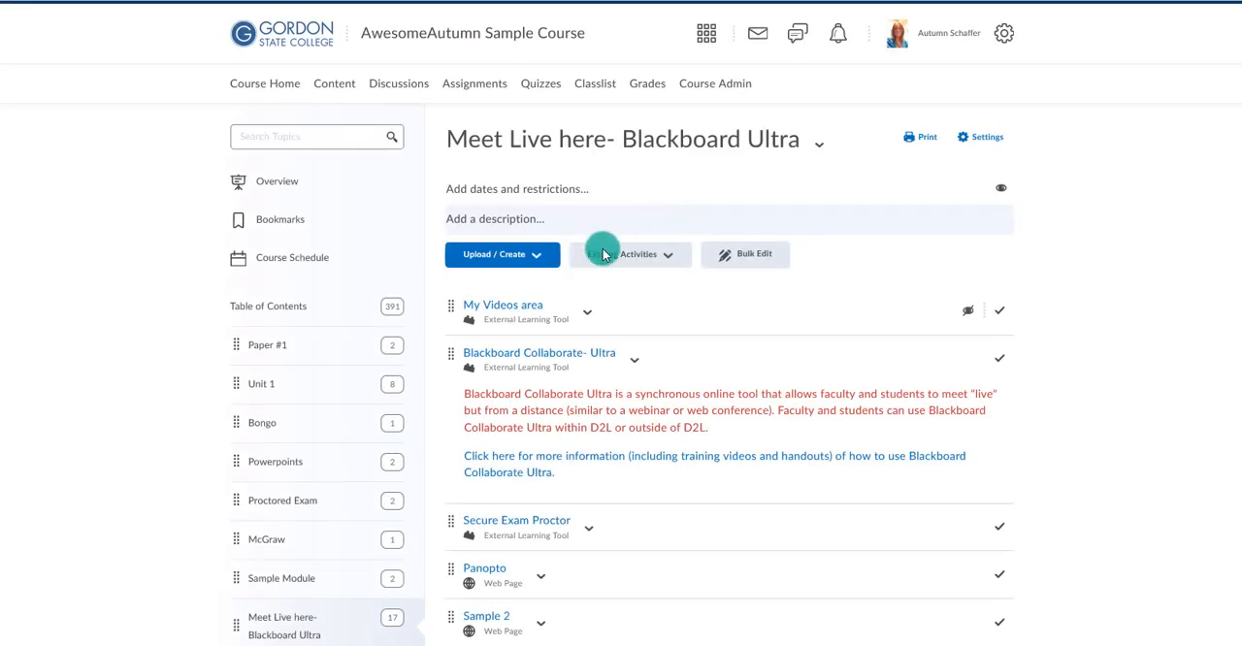
{"action": "left_click", "coordinate": [495, 257]}
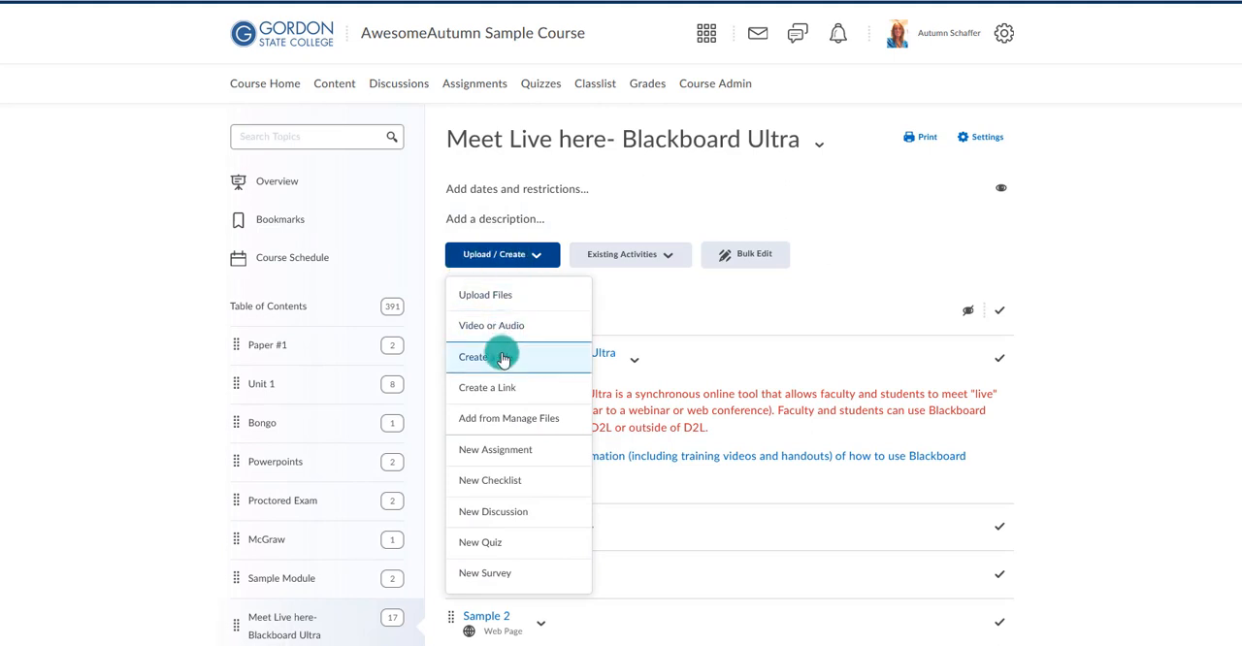
{"action": "left_click", "coordinate": [499, 356]}
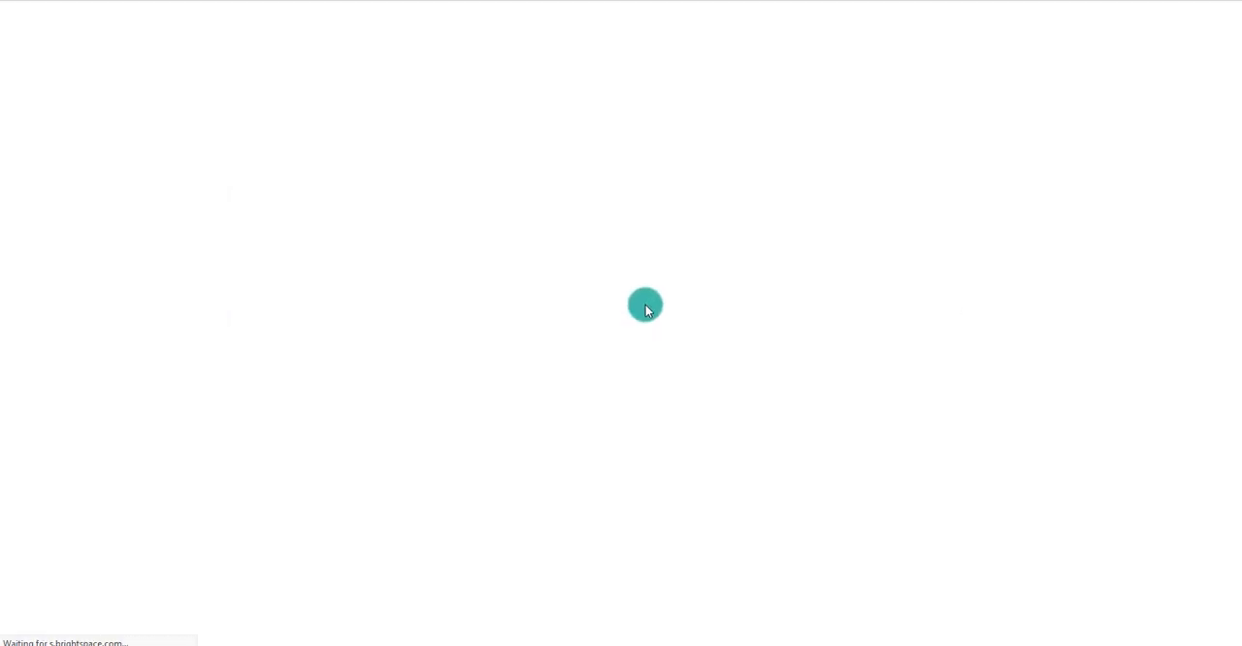
{"action": "left_click", "coordinate": [319, 172]}
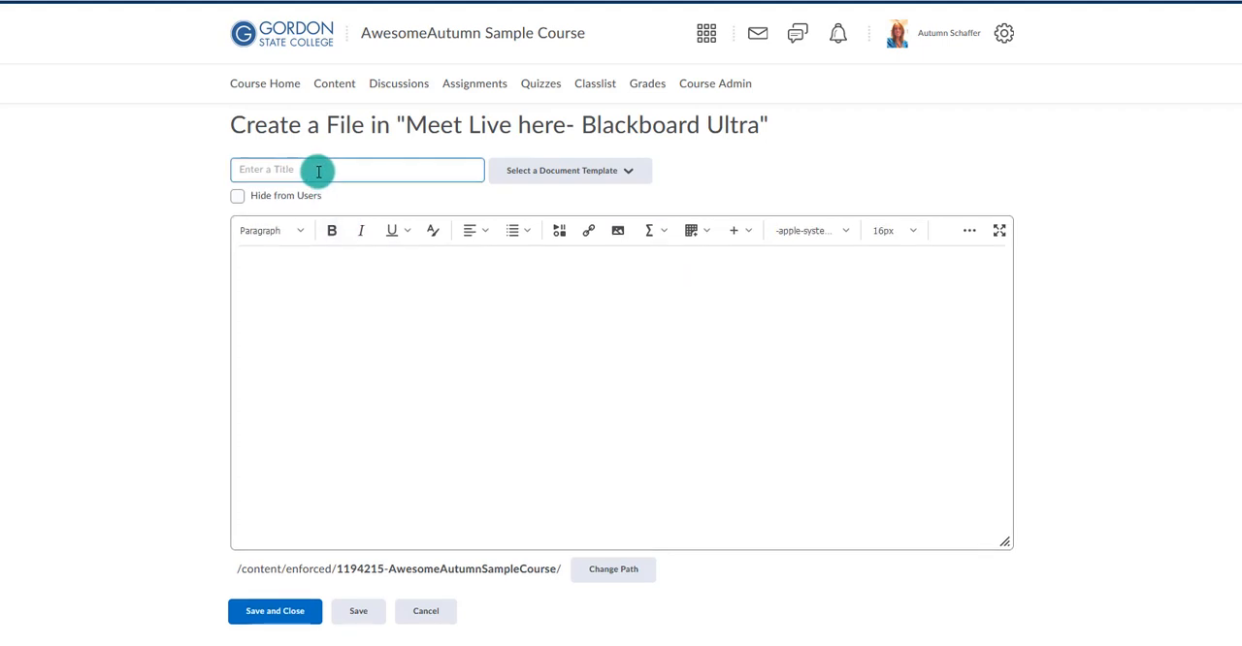
{"action": "type", "text": "Intro to the Module"}
Search existing video notes for "debrief", insert Debrief Module 1 into the file's body, and save and close the file.
{"action": "left_click", "coordinate": [325, 291]}
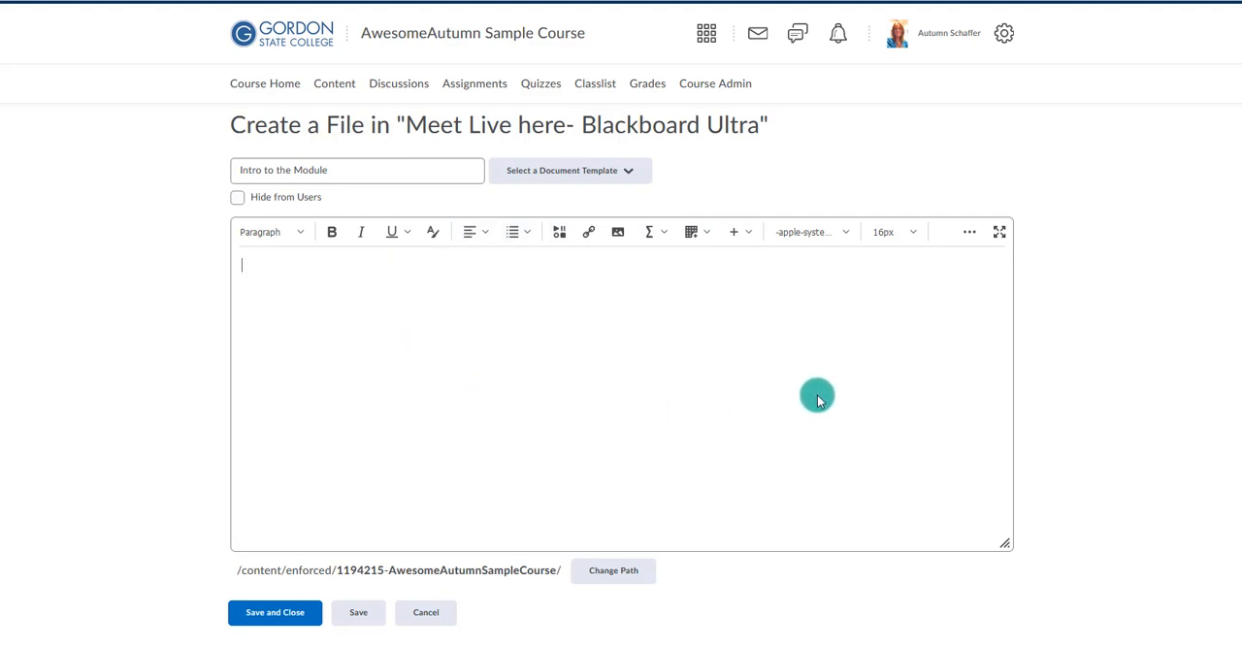
{"action": "left_click", "coordinate": [559, 233]}
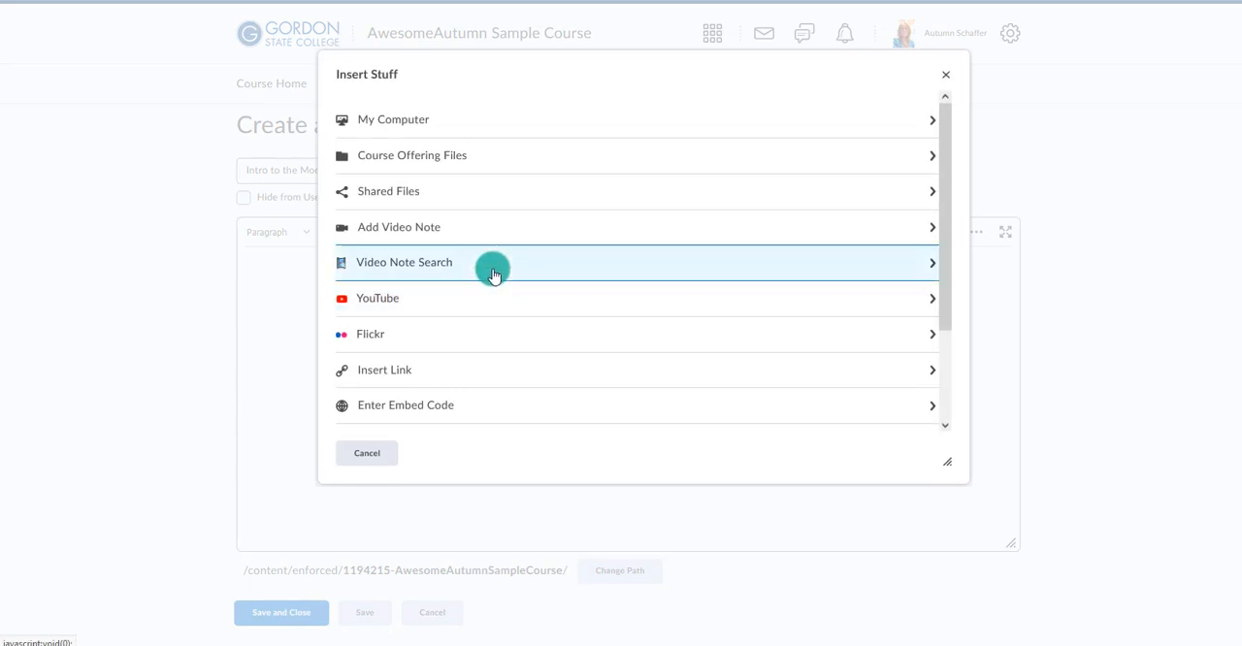
{"action": "left_click", "coordinate": [406, 271]}
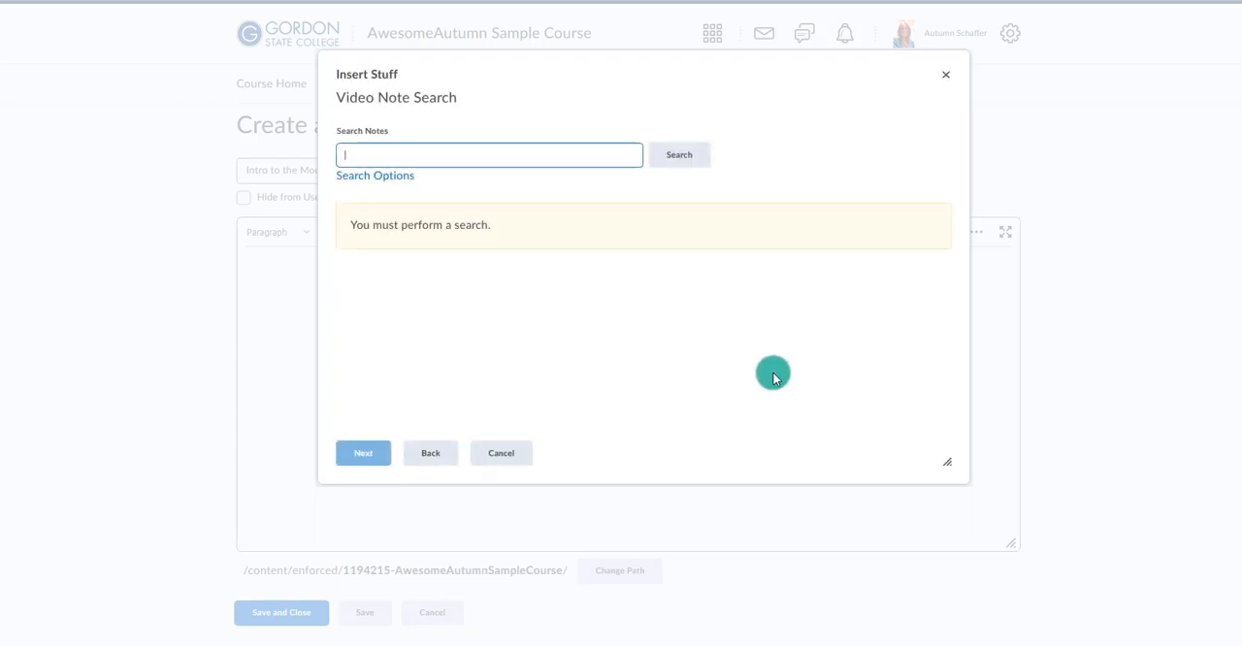
{"action": "left_click", "coordinate": [380, 152]}
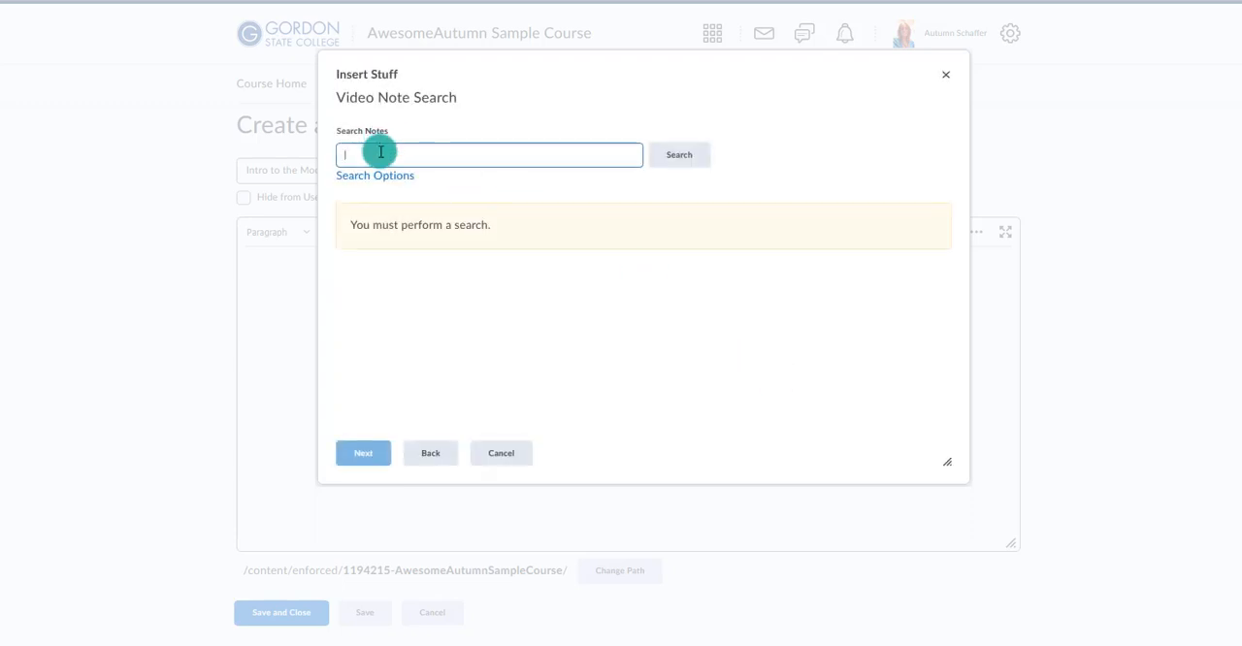
{"action": "type", "text": "debrief"}
{"action": "key", "text": "Return"}
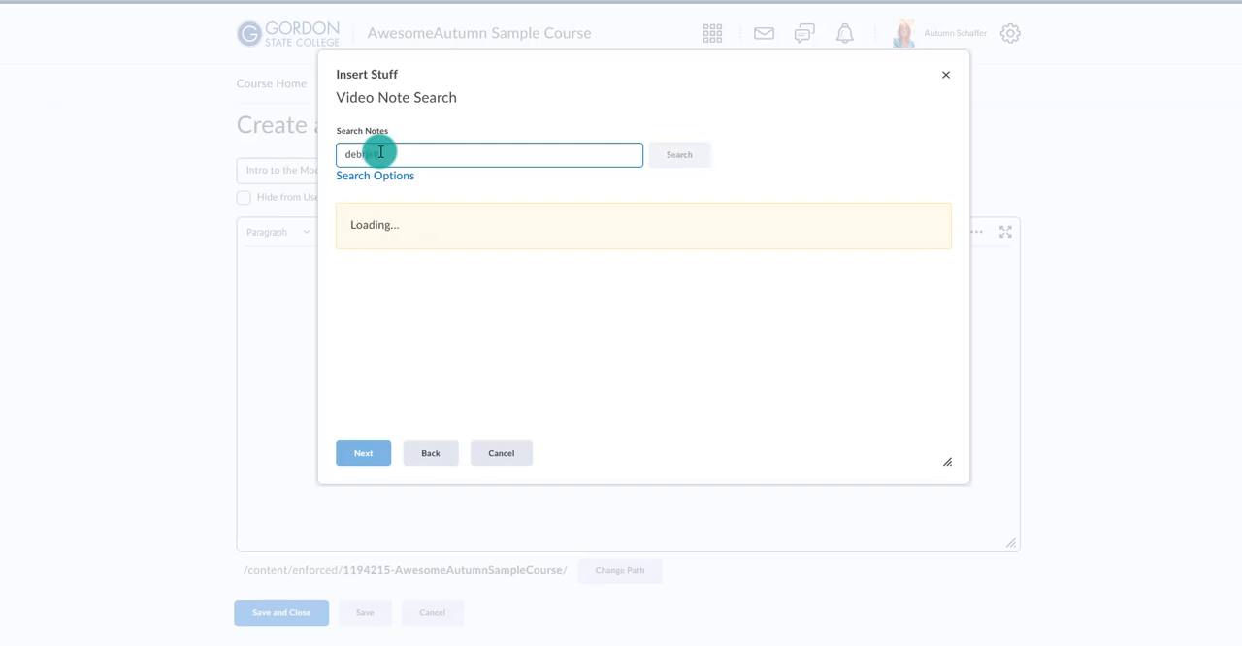
{"action": "left_click", "coordinate": [425, 298]}
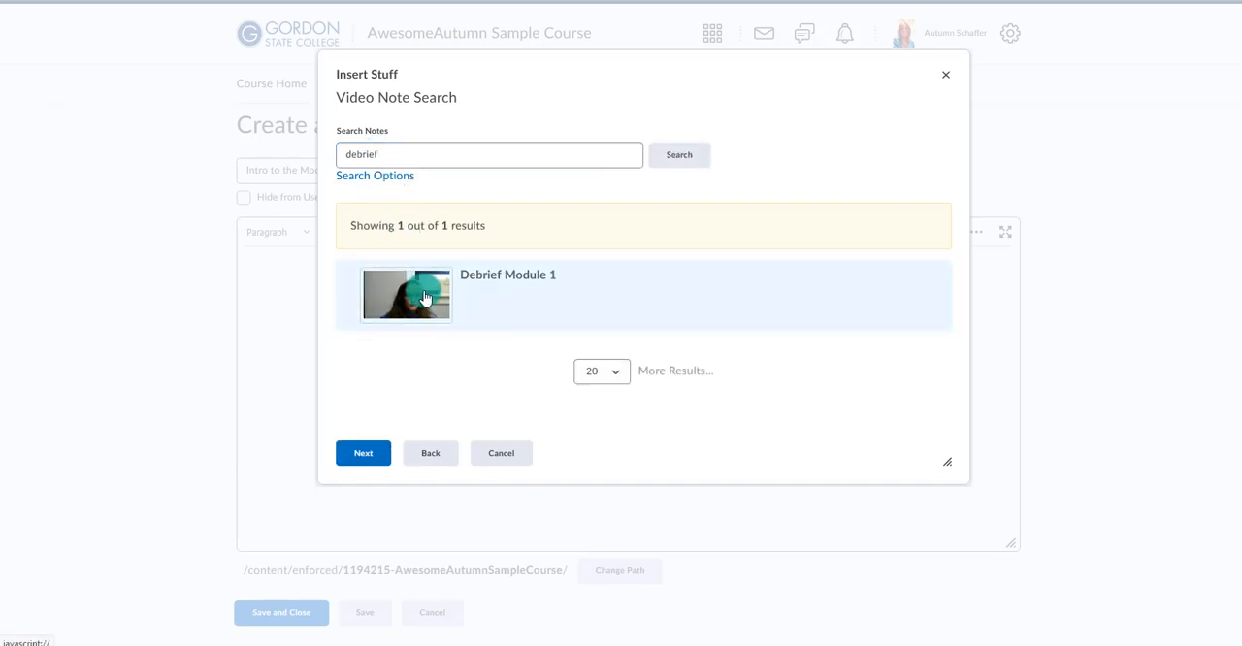
{"action": "left_click", "coordinate": [377, 453]}
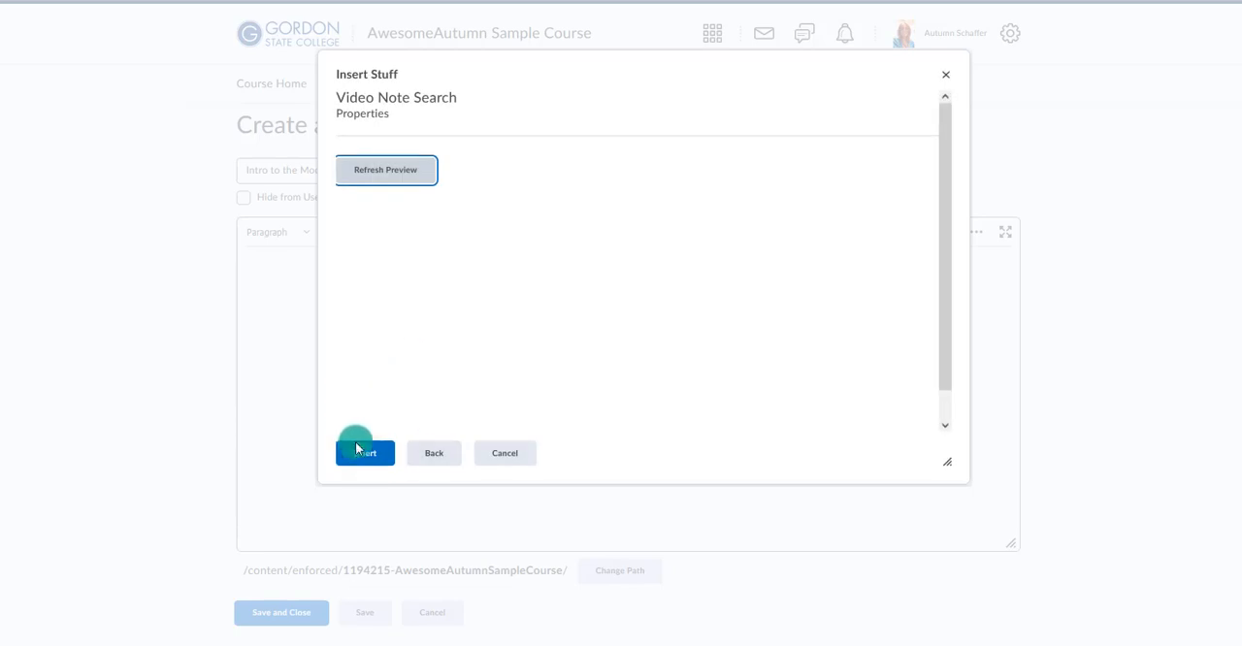
{"action": "left_click", "coordinate": [360, 454]}
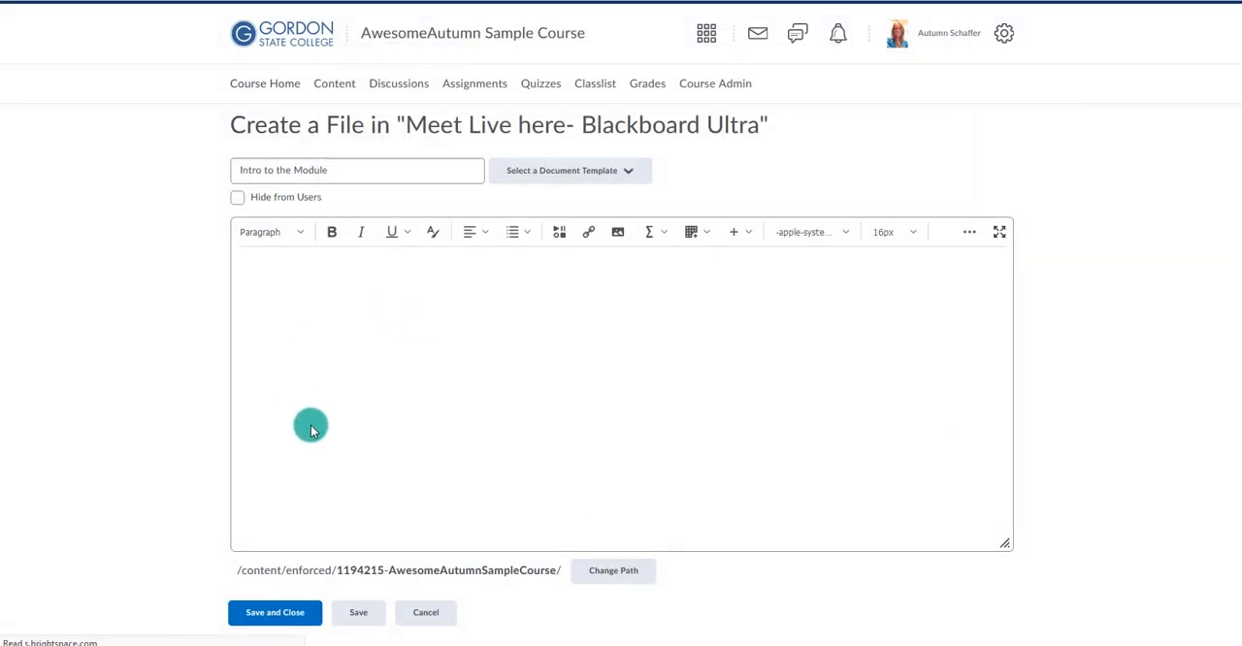
{"action": "left_click", "coordinate": [285, 612]}
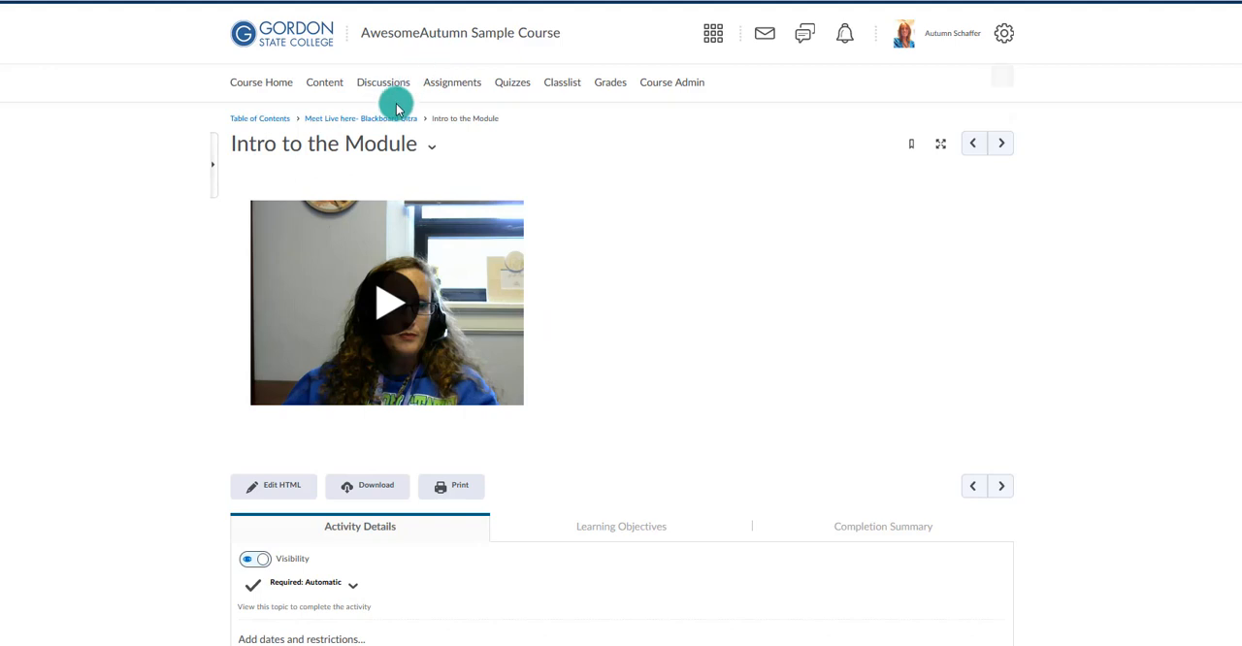
In the Paper #1 module's description, write "The course objectives for this module are:" followed by the placeholder lines "jklfjdlsafs" and "jlfjds;afas".
{"action": "left_click", "coordinate": [322, 85]}
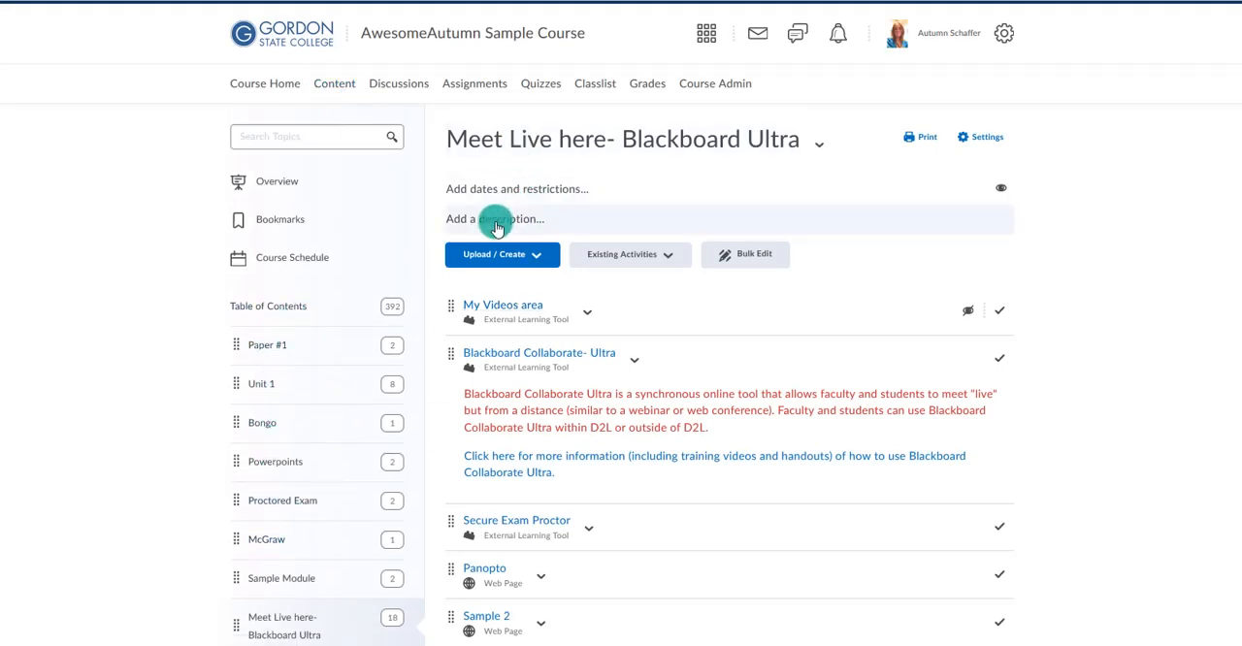
{"action": "left_click", "coordinate": [274, 358]}
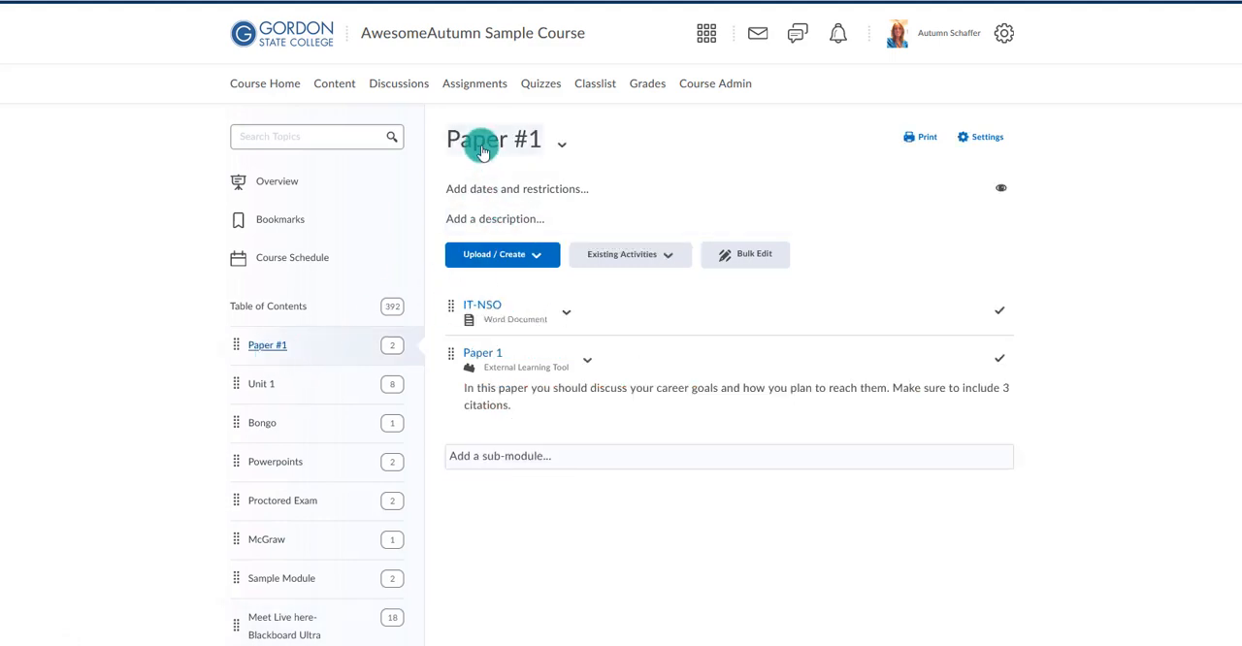
{"action": "left_click", "coordinate": [459, 225]}
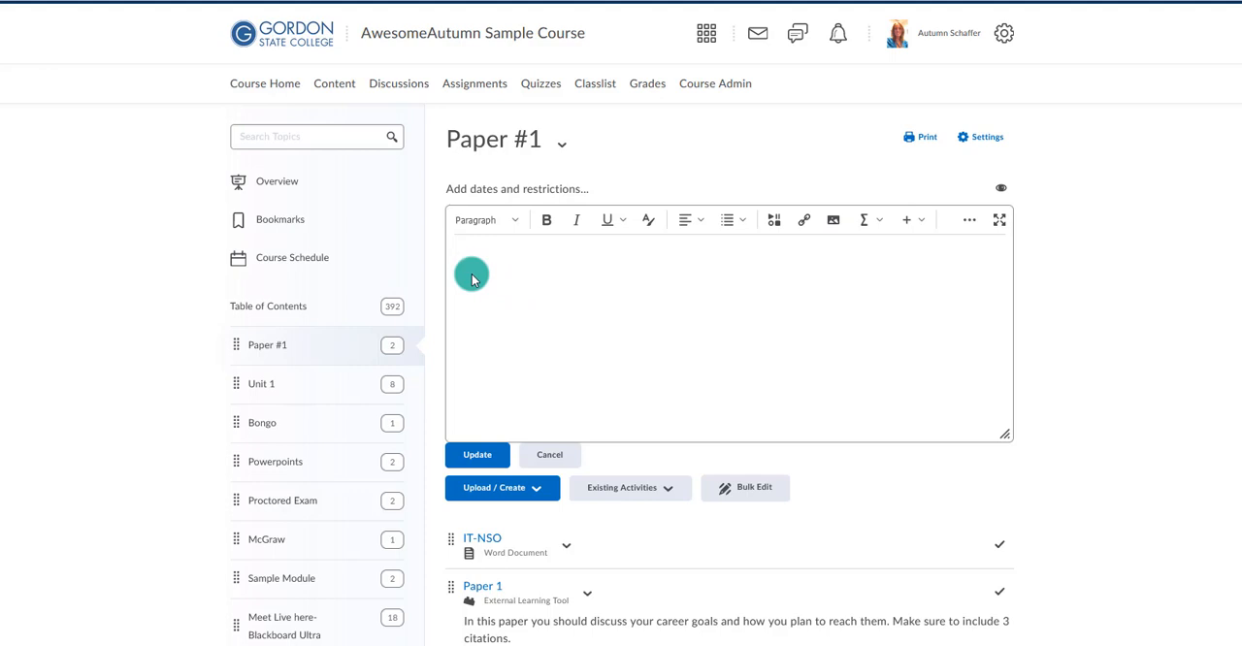
{"action": "type", "text": "course objectives fo"}
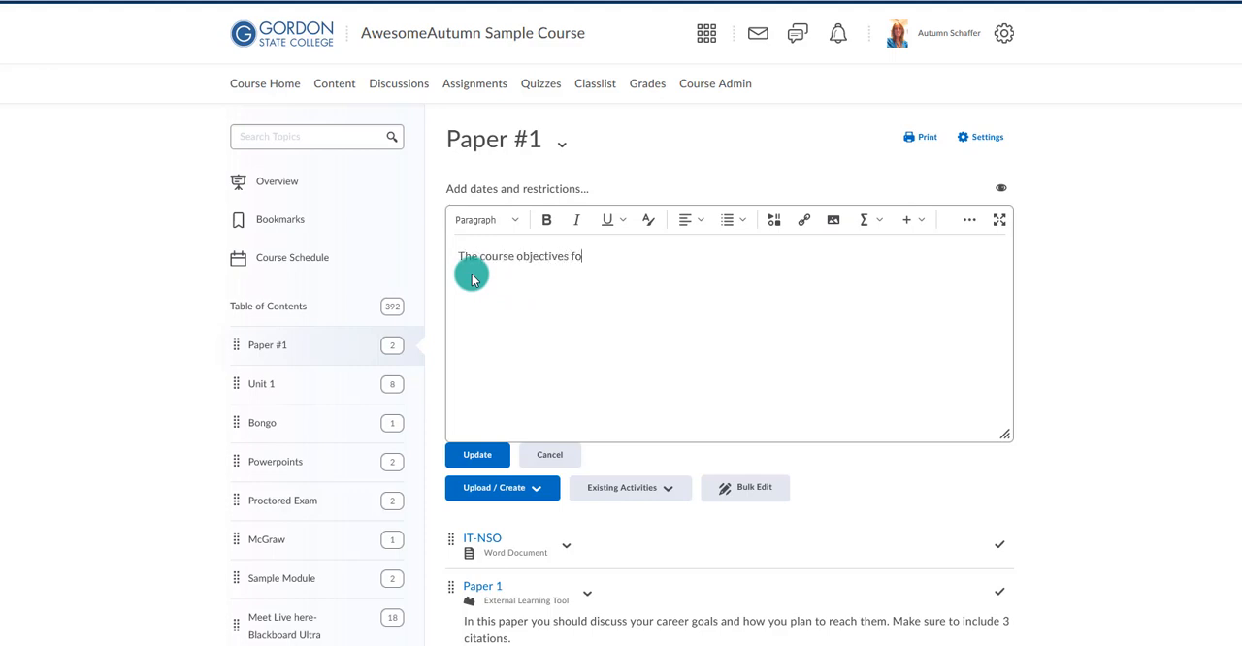
{"action": "type", "text": " rthis"}
{"action": "key", "text": "BackSpace"}
{"action": "type", "text": "r this module are: "}
{"action": "type", "text": "jkdhsafs "}
{"action": "type", "text": "jlfids;afas"}
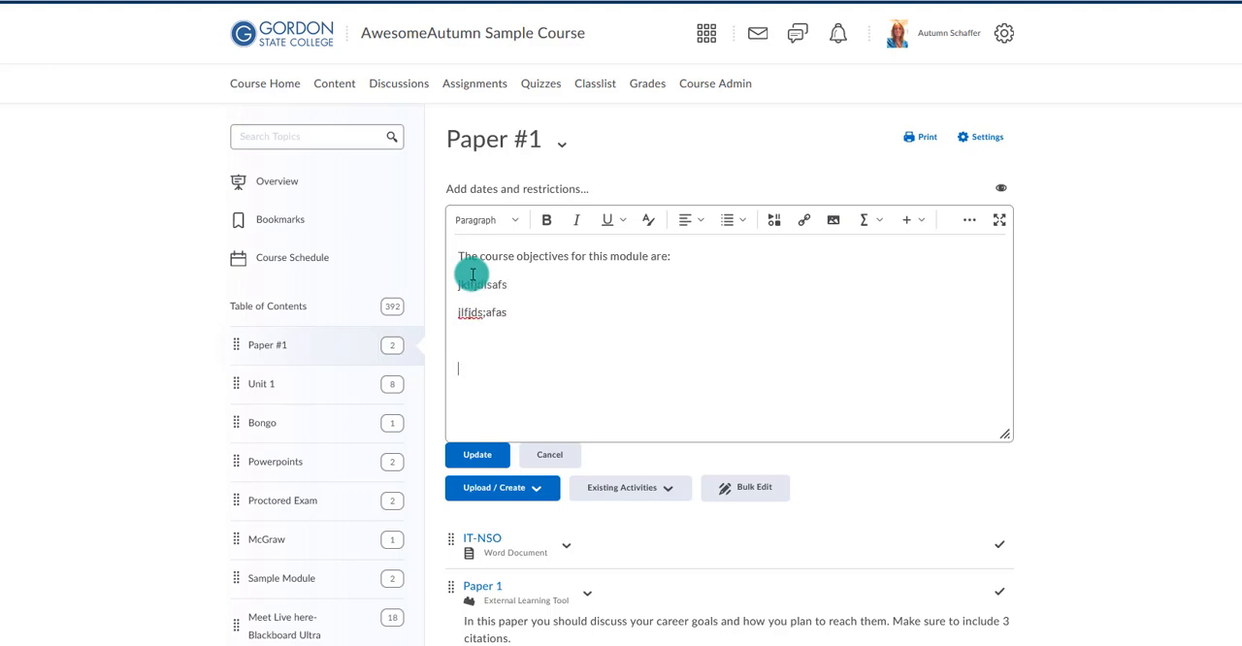
Insert the existing video note found by searching "debrief" below the objectives and save the Paper #1 description.
{"action": "left_click", "coordinate": [773, 221]}
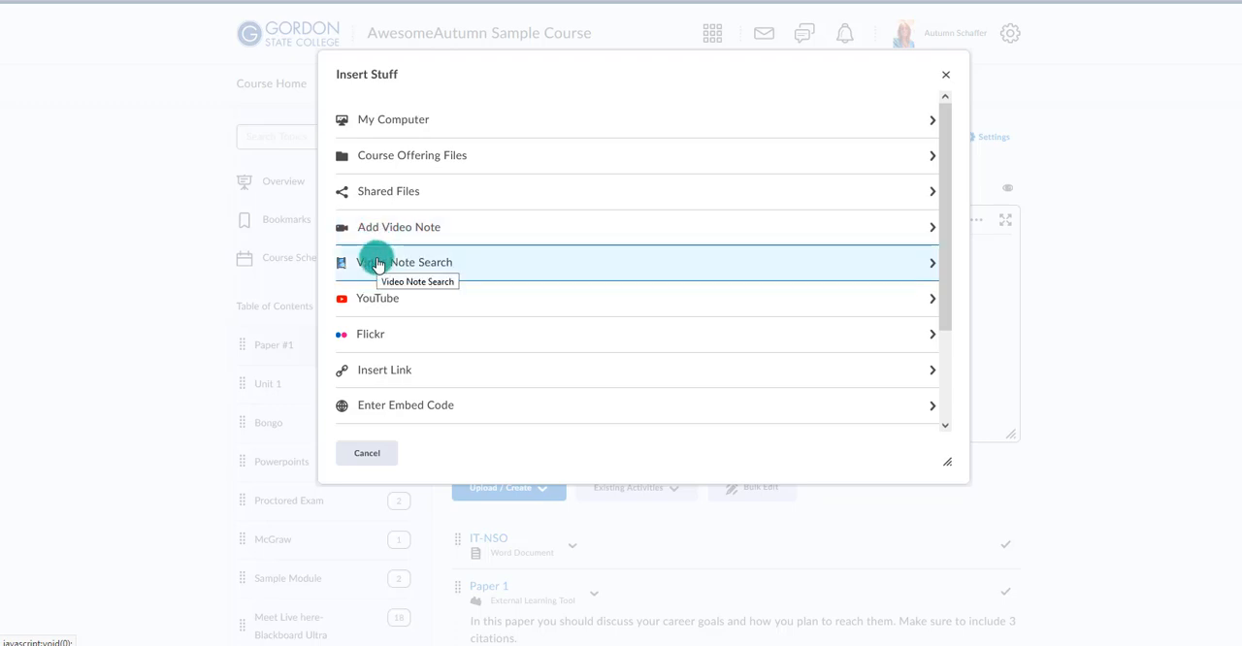
{"action": "left_click", "coordinate": [379, 264]}
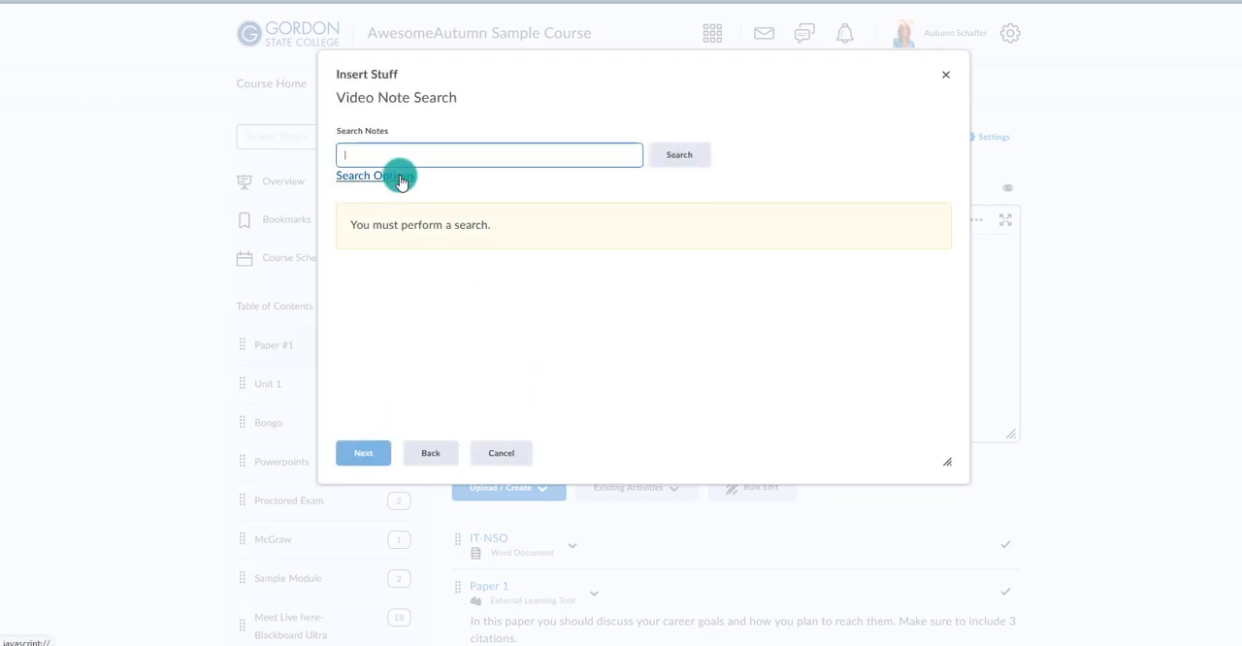
{"action": "type", "text": "debrief"}
{"action": "key", "text": "Return"}
{"action": "left_click", "coordinate": [364, 453]}
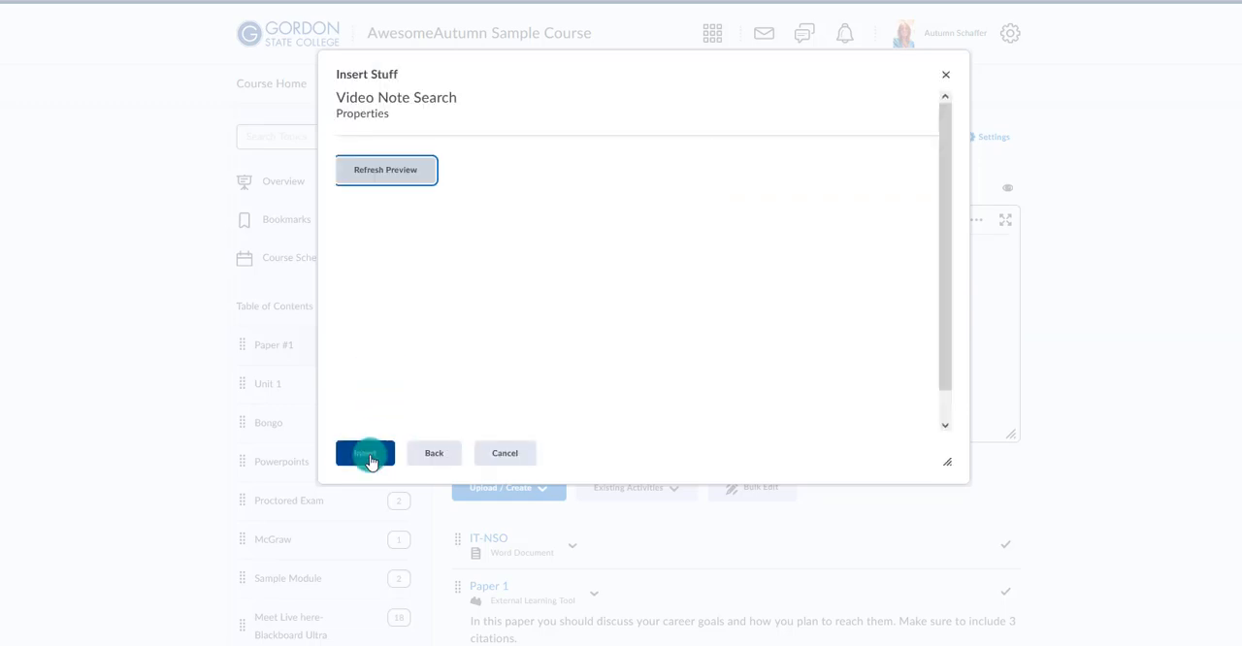
{"action": "left_click", "coordinate": [366, 455]}
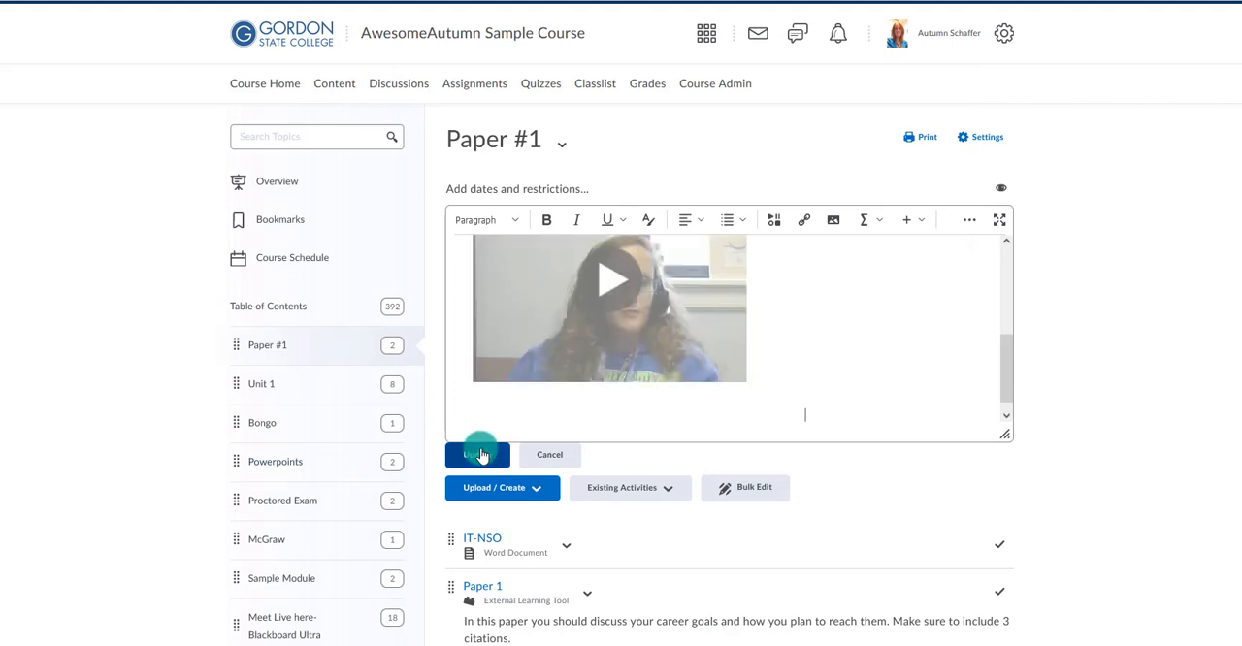
{"action": "left_click", "coordinate": [478, 453]}
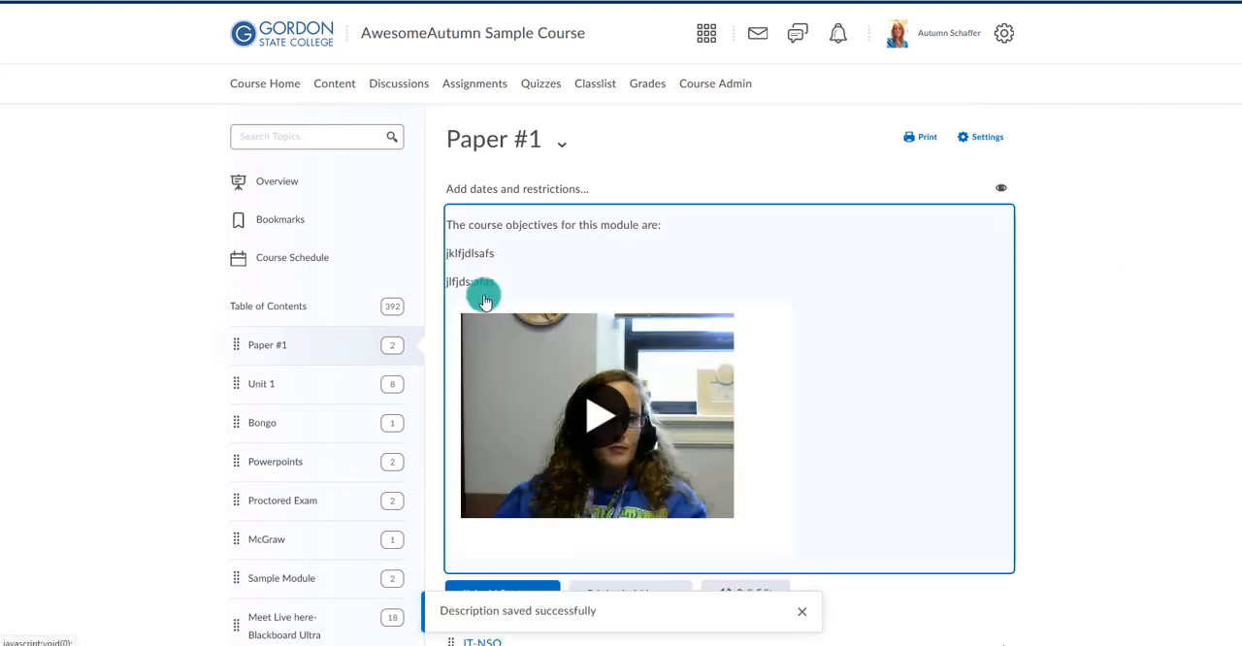
Look at the Unit 1 module and return to Paper #1 to review its description and video.
{"action": "scroll", "coordinate": [408, 271], "scroll_direction": "down", "scroll_amount": 2}
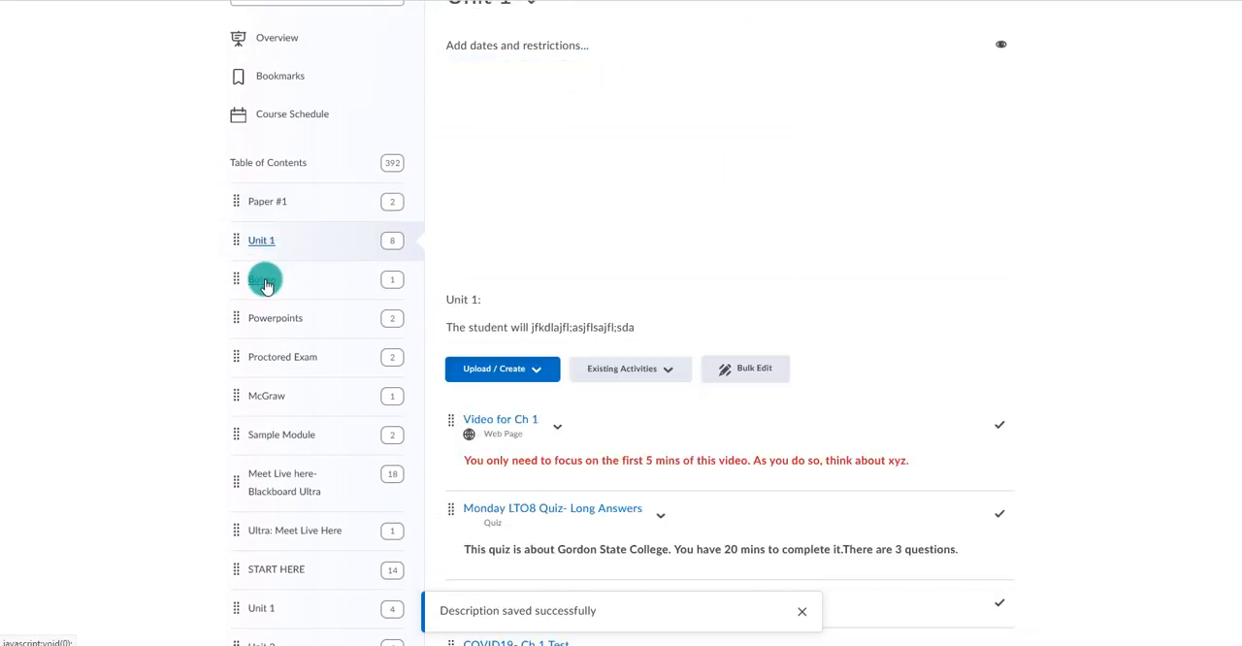
{"action": "left_click", "coordinate": [263, 202]}
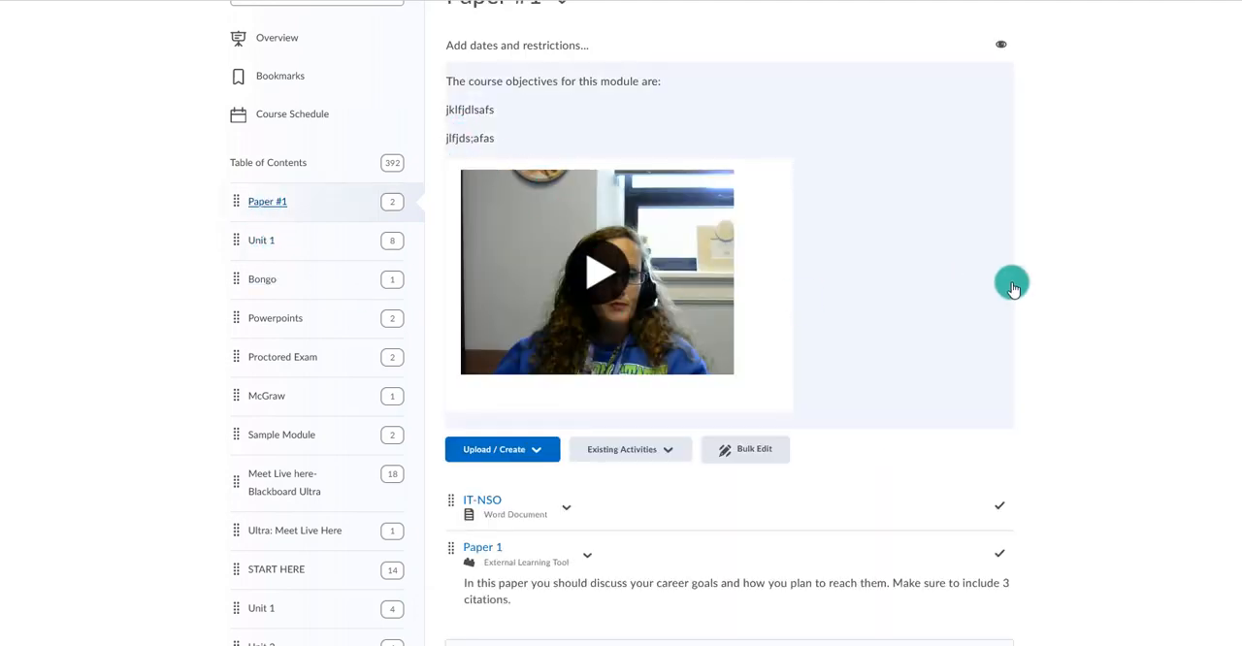
{"action": "scroll", "coordinate": [1096, 333], "scroll_direction": "up", "scroll_amount": 2}
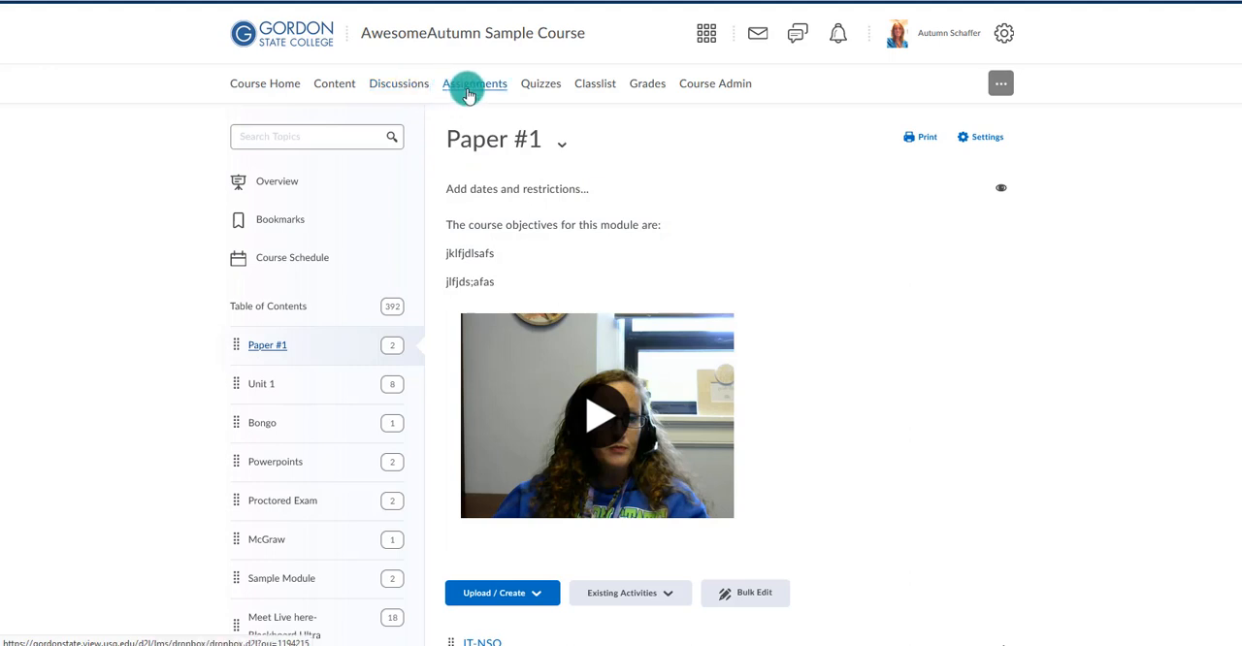
Open grade entry for Discussion 2 in the gradebook and give the first listed student 28 out of 30.
{"action": "left_click", "coordinate": [646, 84]}
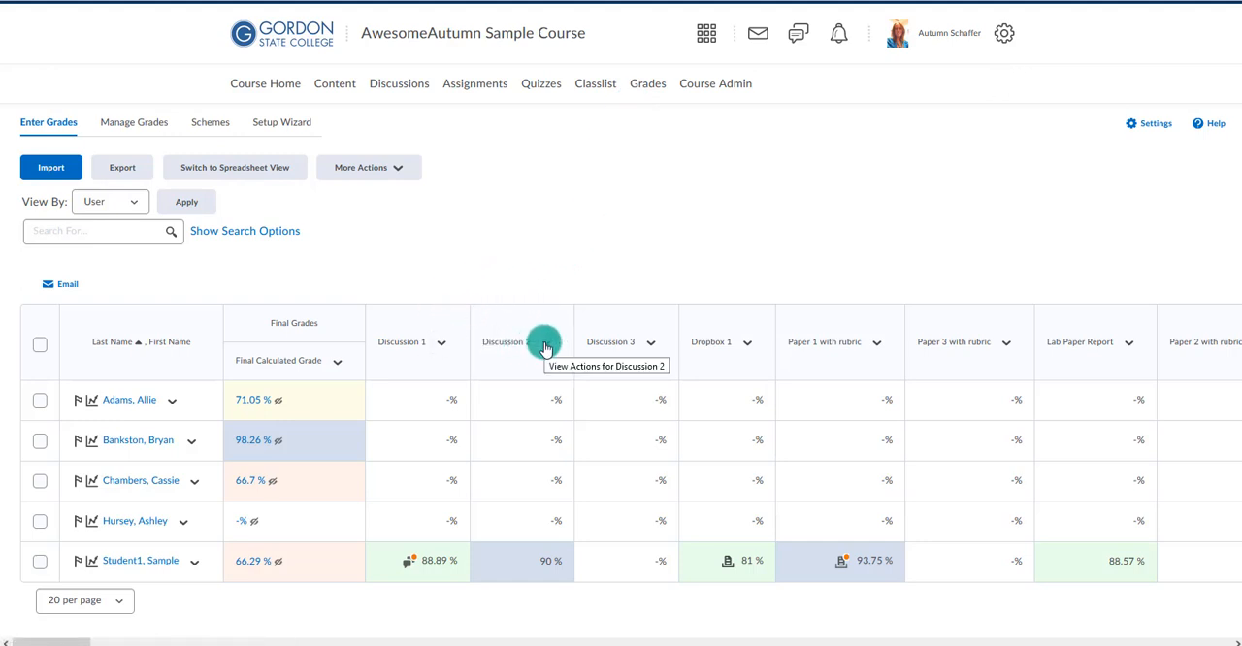
{"action": "left_click", "coordinate": [547, 347]}
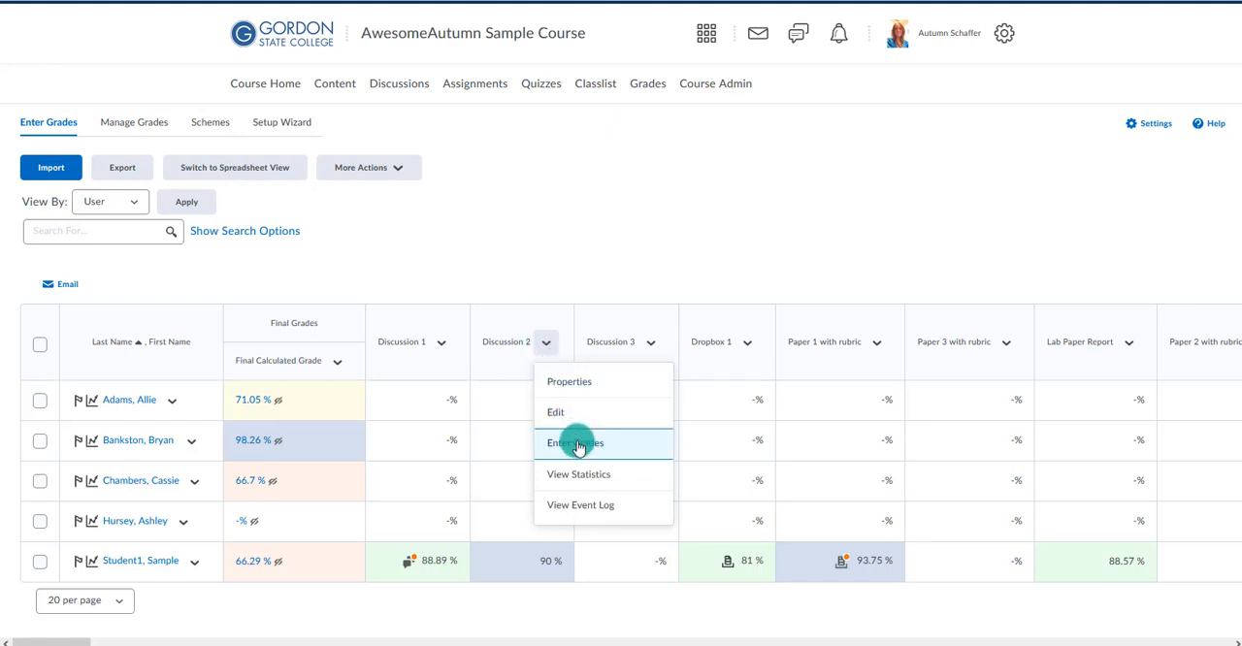
{"action": "left_click", "coordinate": [577, 443]}
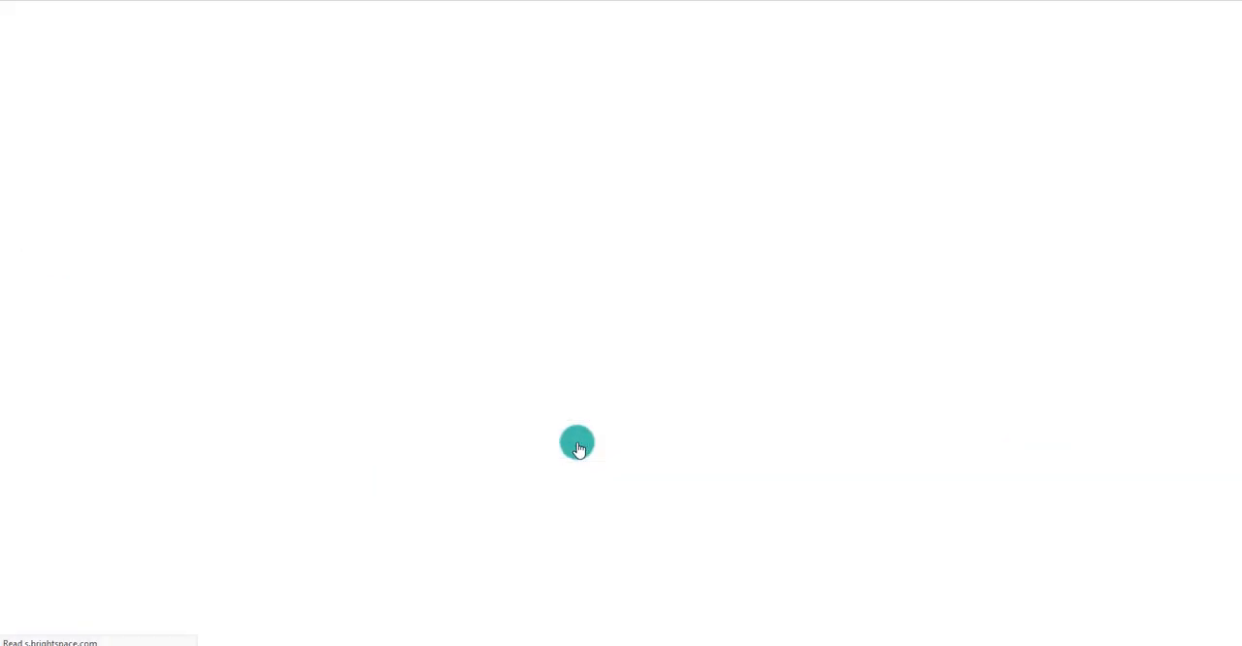
{"action": "scroll", "coordinate": [690, 339], "scroll_direction": "down", "scroll_amount": 1}
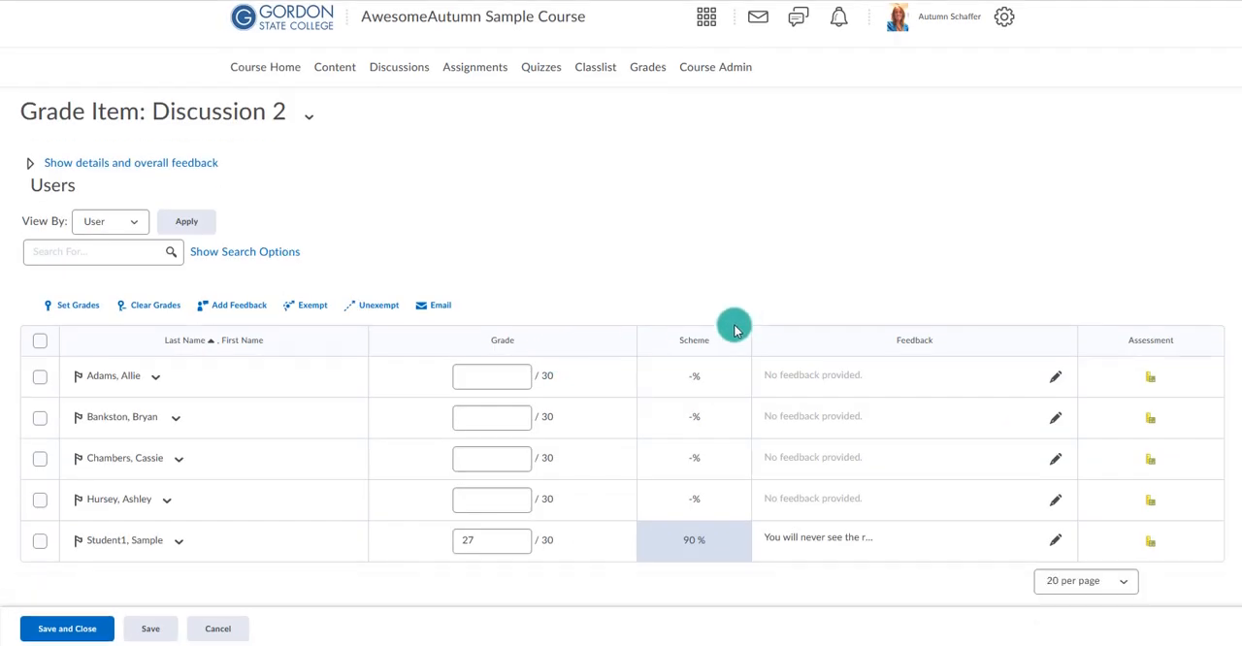
{"action": "left_click", "coordinate": [498, 355]}
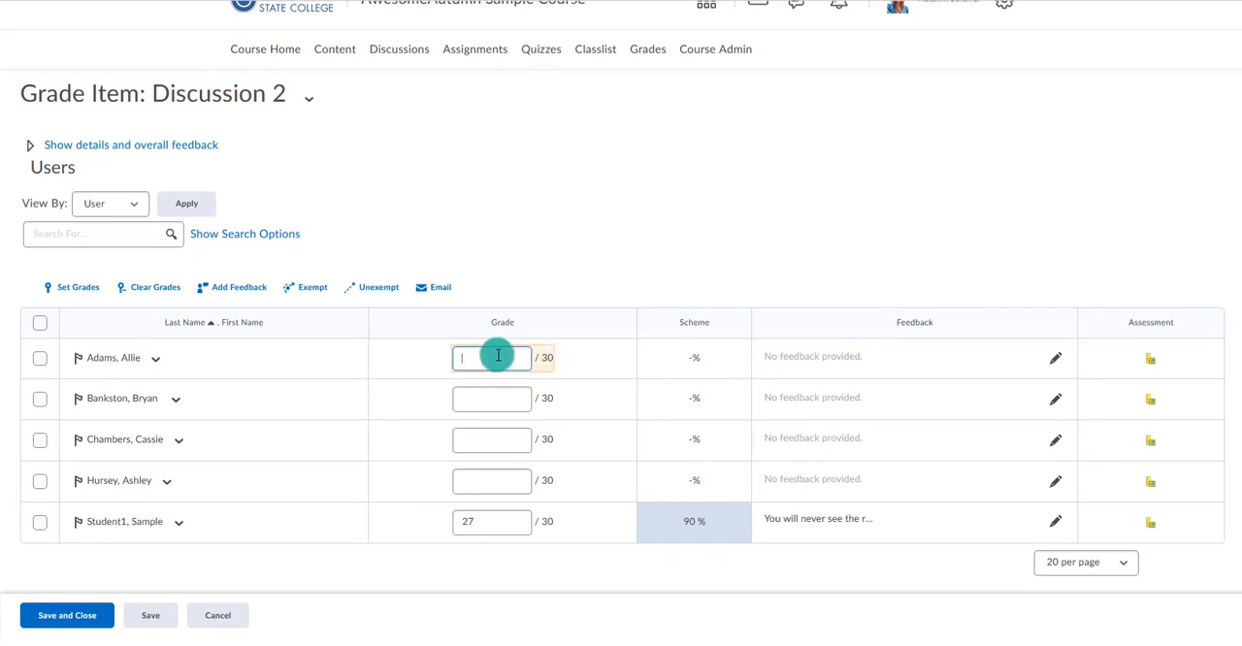
{"action": "type", "text": "28"}
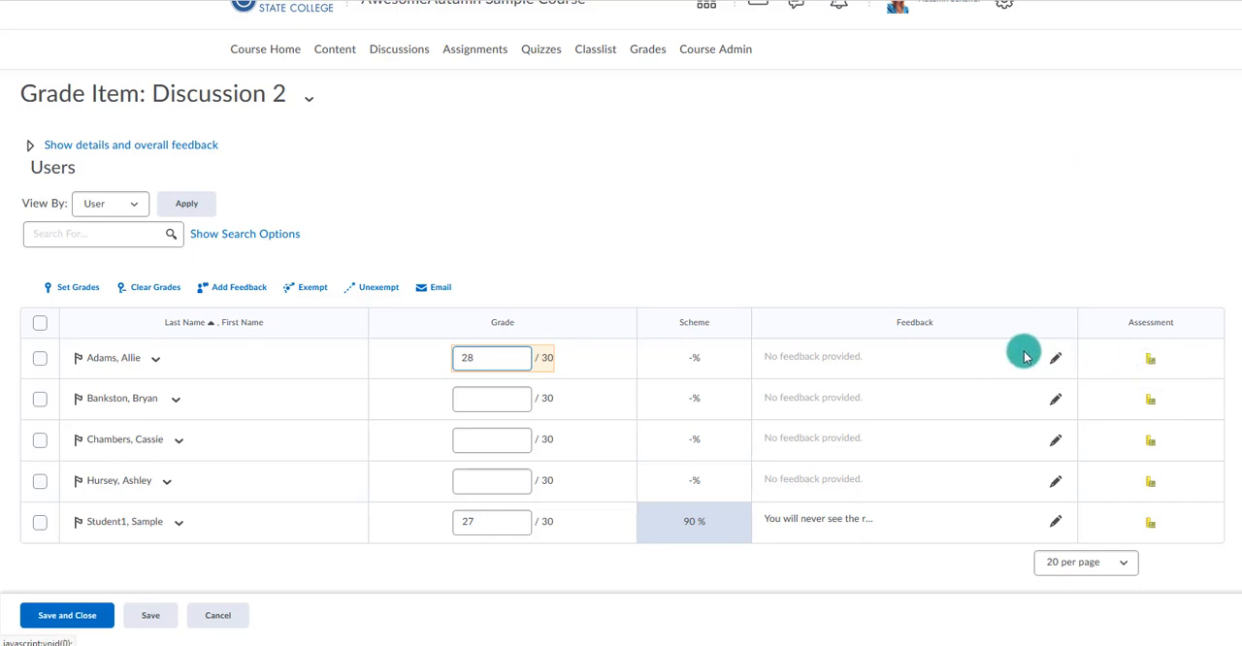
Insert the existing video note "Debrief Module 1", found by searching "debrief", into the first listed student's Discussion 2 grade feedback.
{"action": "left_click", "coordinate": [1056, 359]}
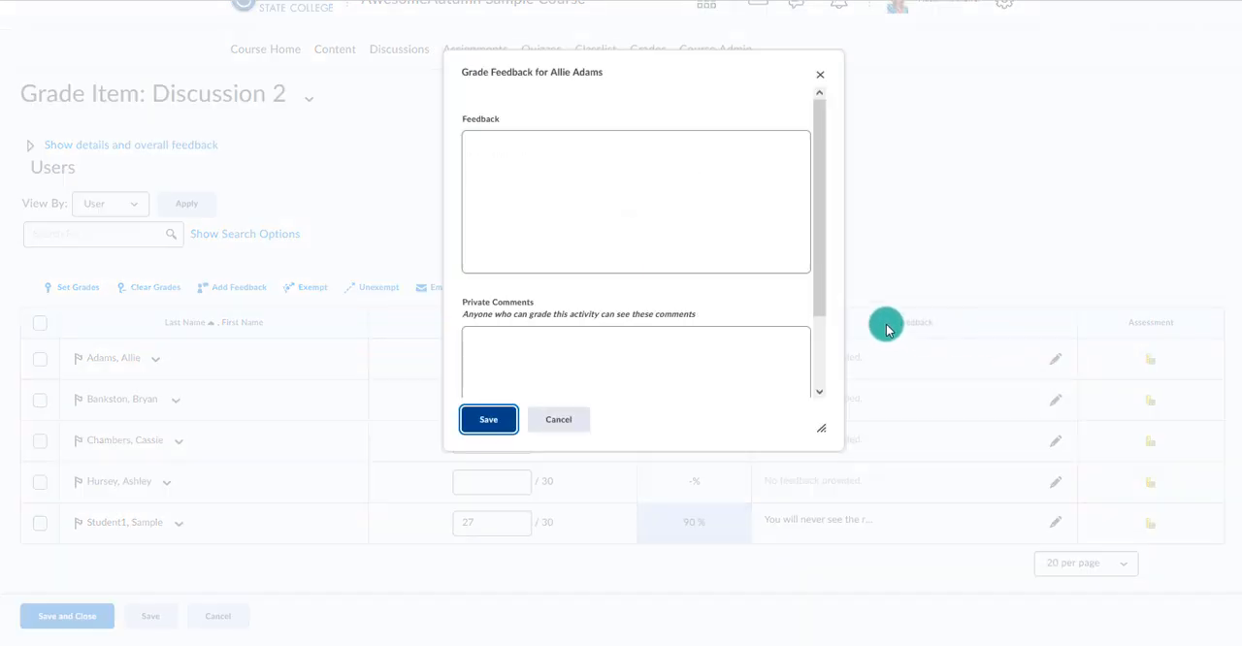
{"action": "left_click", "coordinate": [537, 190]}
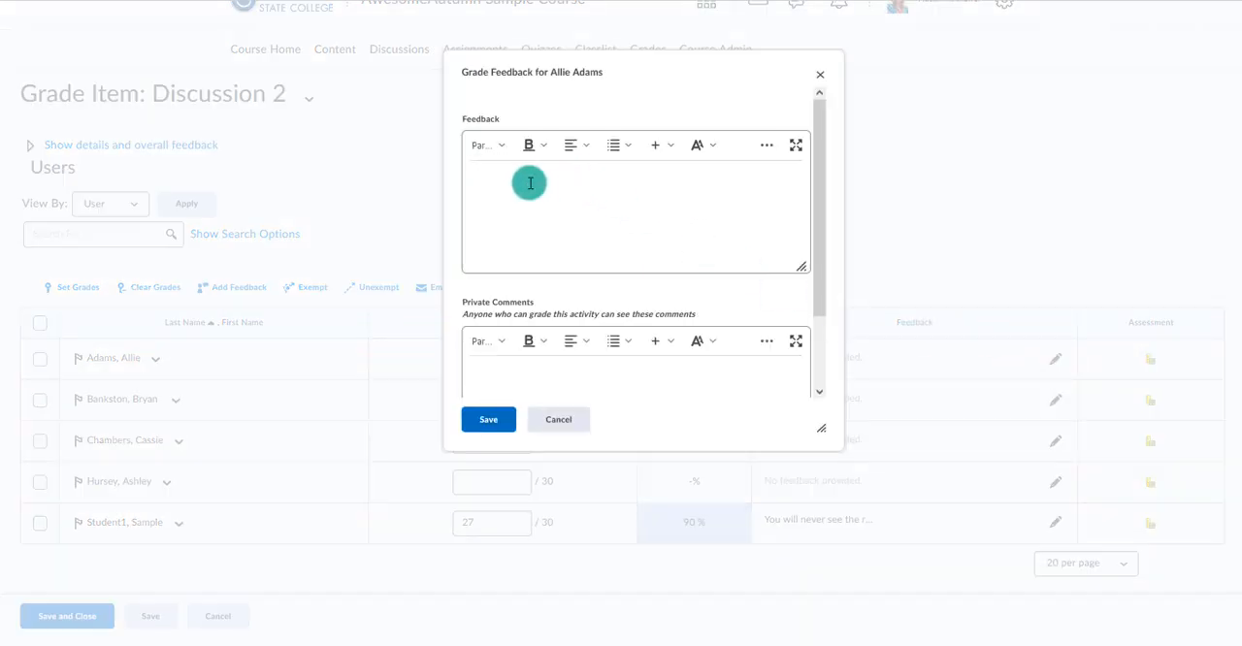
{"action": "left_click", "coordinate": [794, 148]}
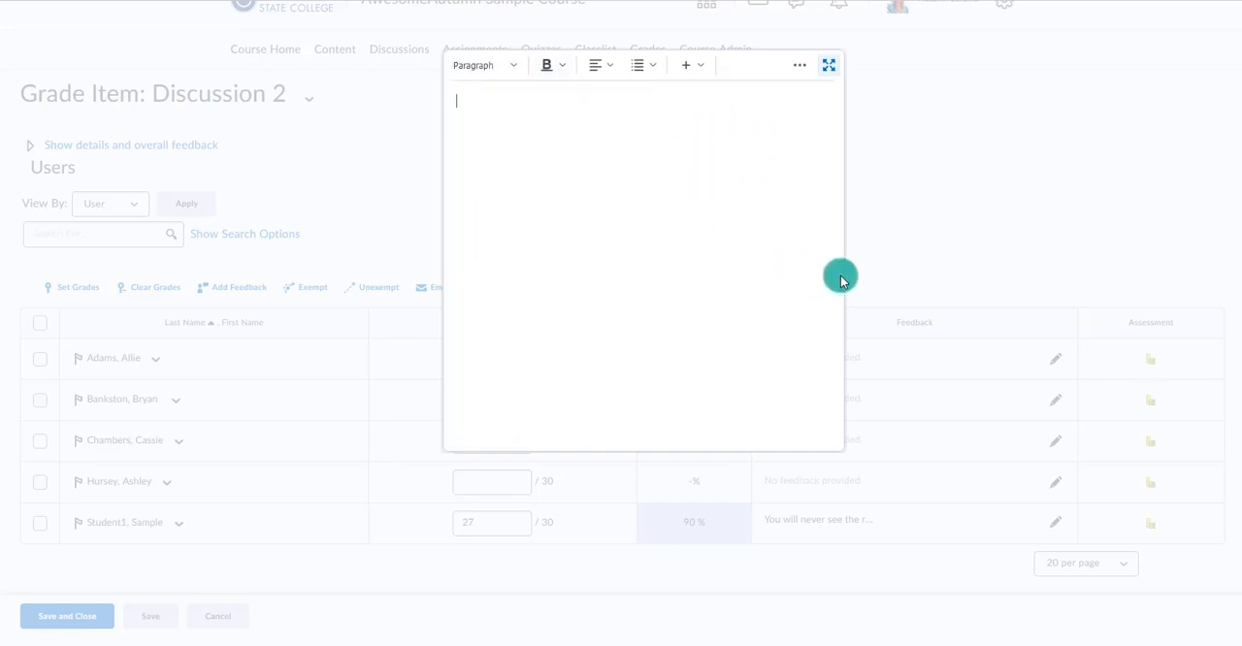
{"action": "left_click", "coordinate": [799, 68]}
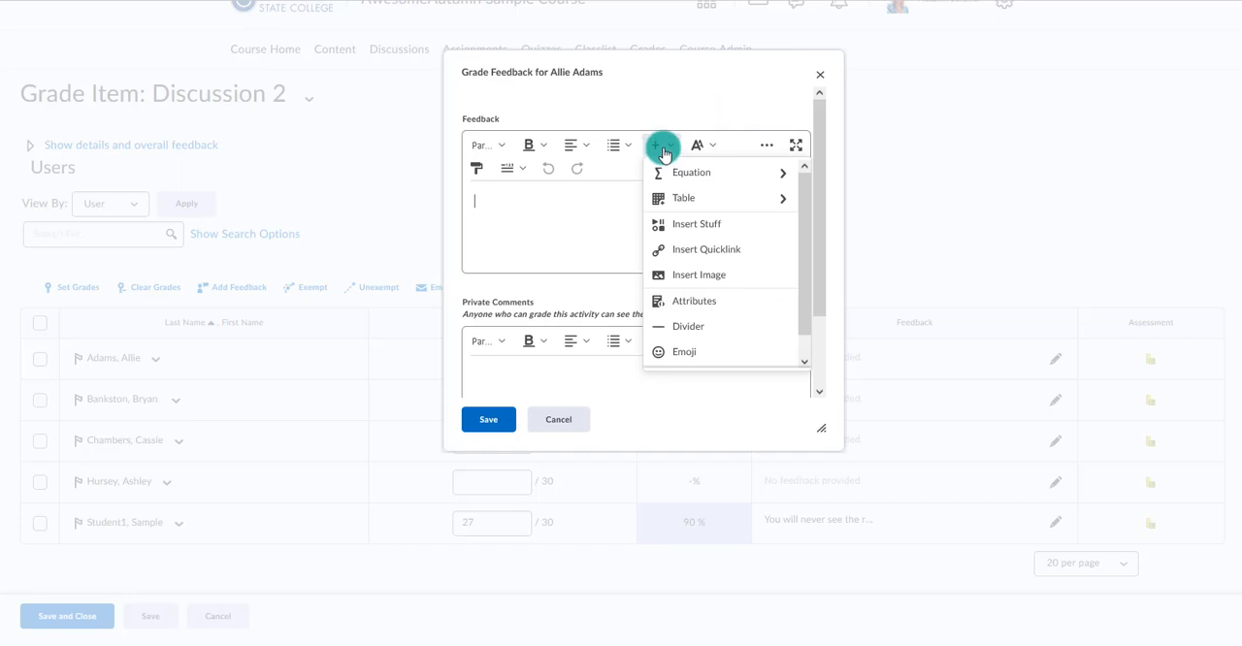
{"action": "left_click", "coordinate": [697, 225]}
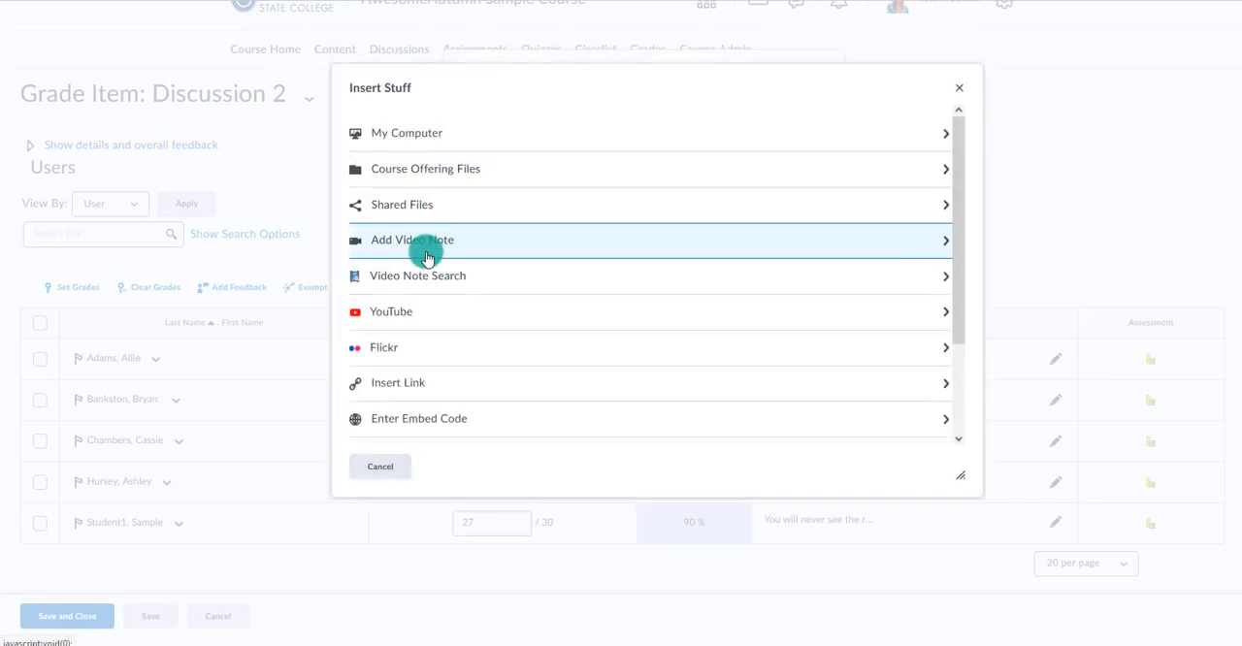
{"action": "left_click", "coordinate": [430, 276]}
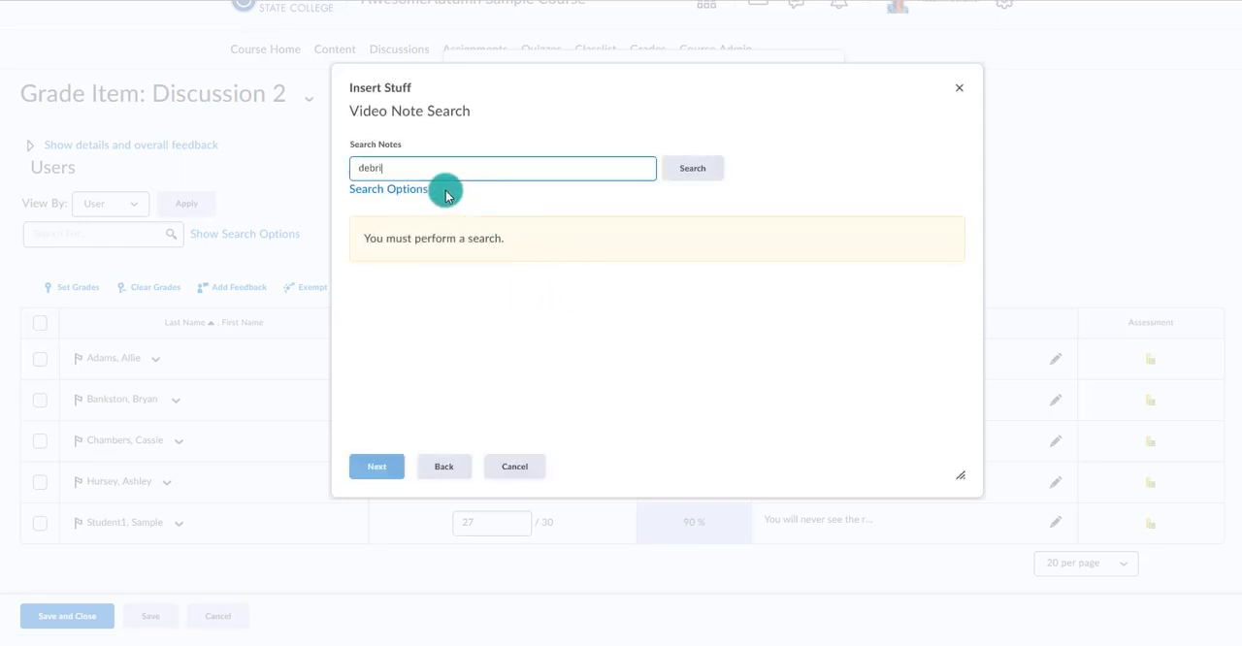
{"action": "type", "text": "debrief"}
{"action": "key", "text": "Return"}
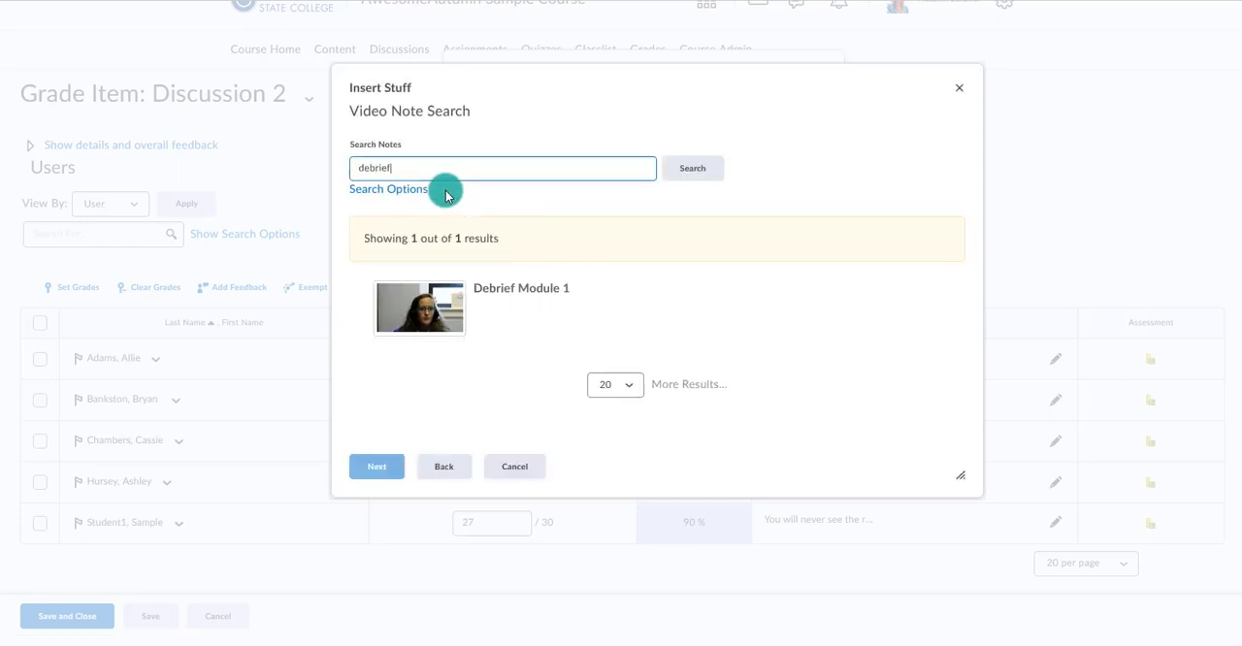
{"action": "left_click", "coordinate": [438, 280]}
{"action": "left_click", "coordinate": [371, 475]}
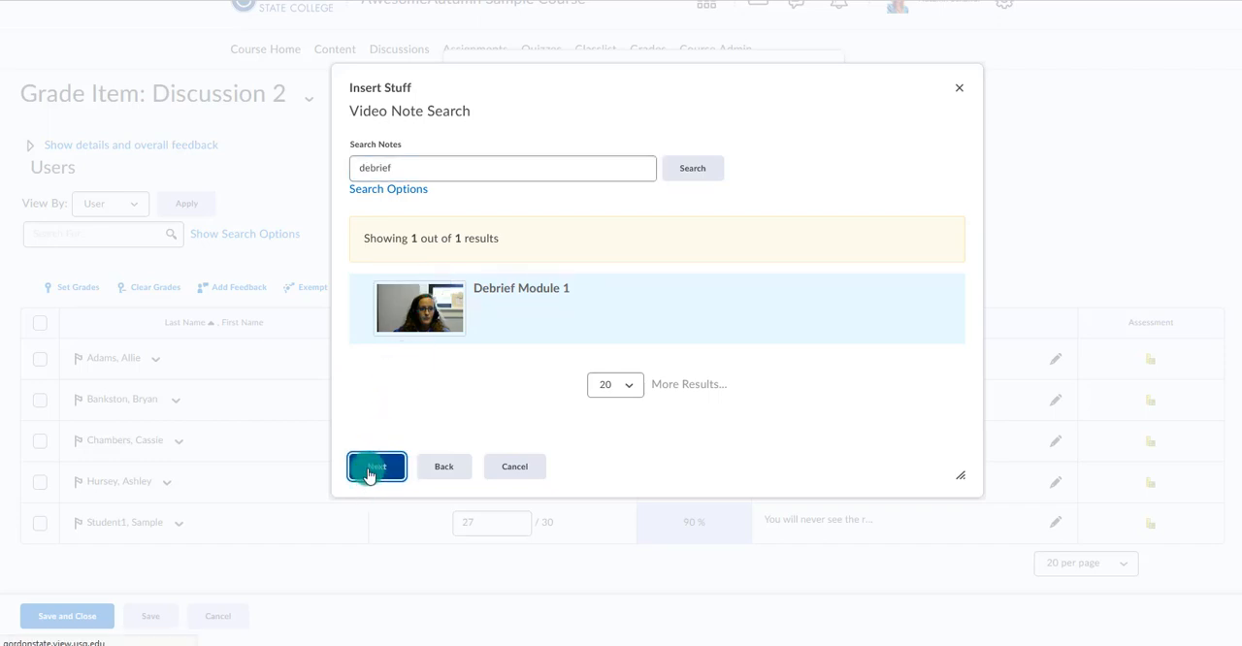
{"action": "left_click", "coordinate": [370, 468]}
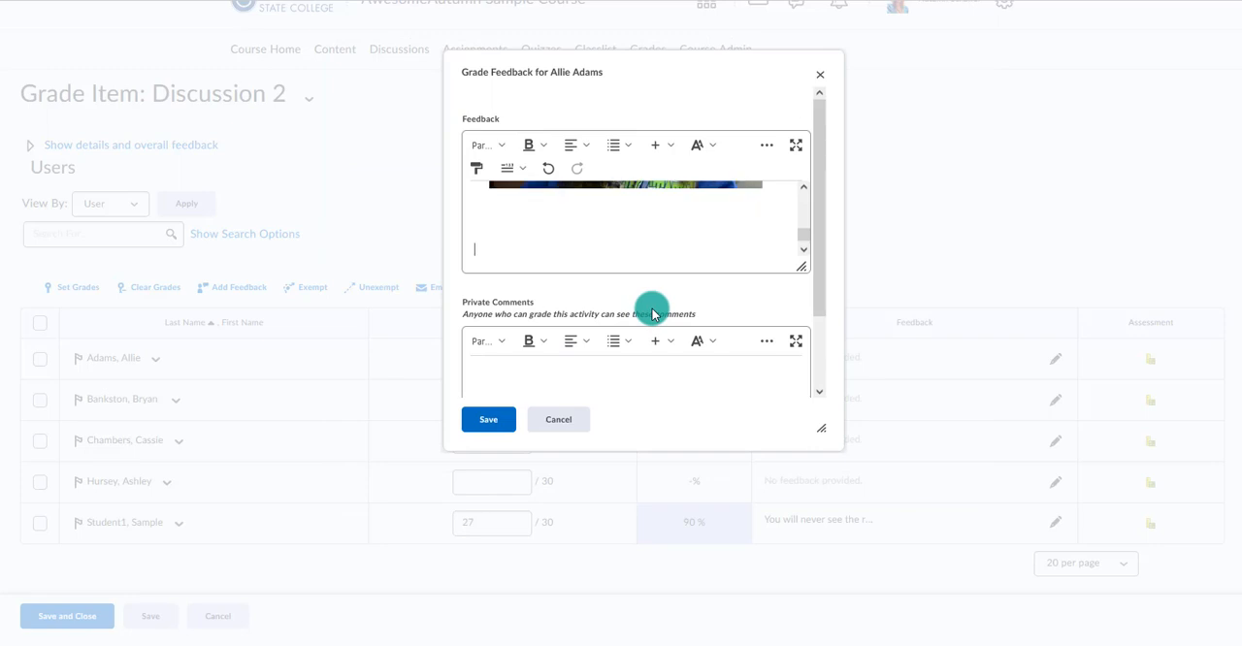
Add the text "Great job!" below the video in the feedback, then save the feedback and the Discussion 2 grades.
{"action": "type", "text": "Great job!"}
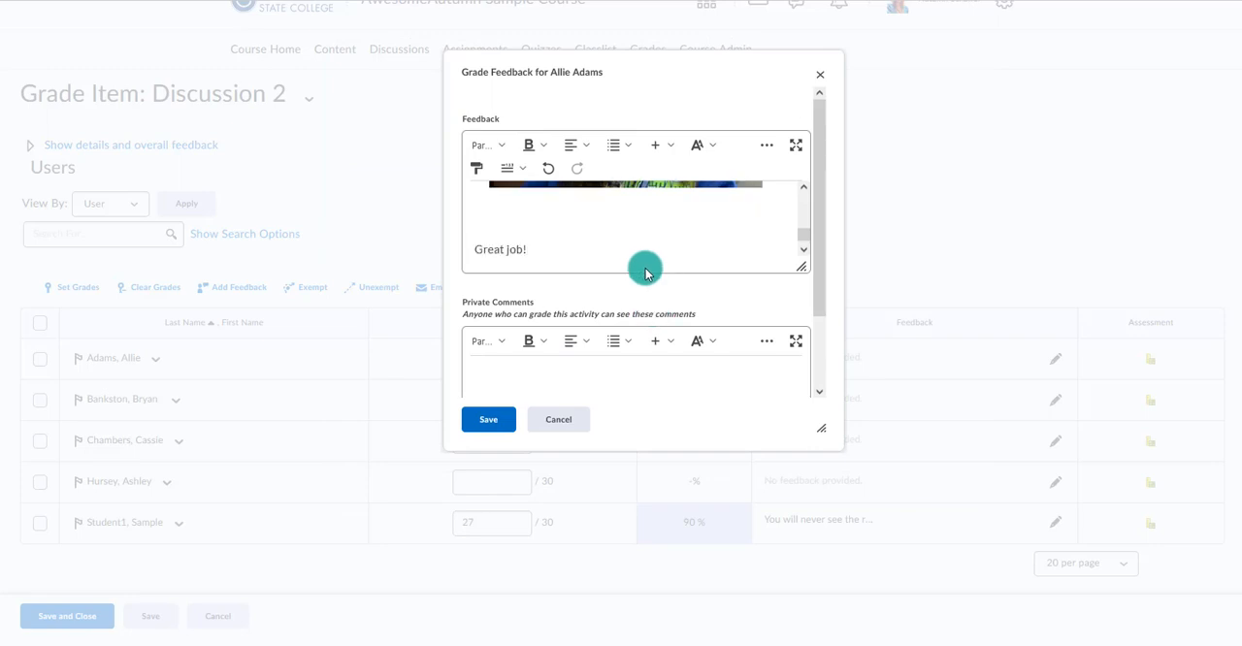
{"action": "left_click", "coordinate": [481, 423]}
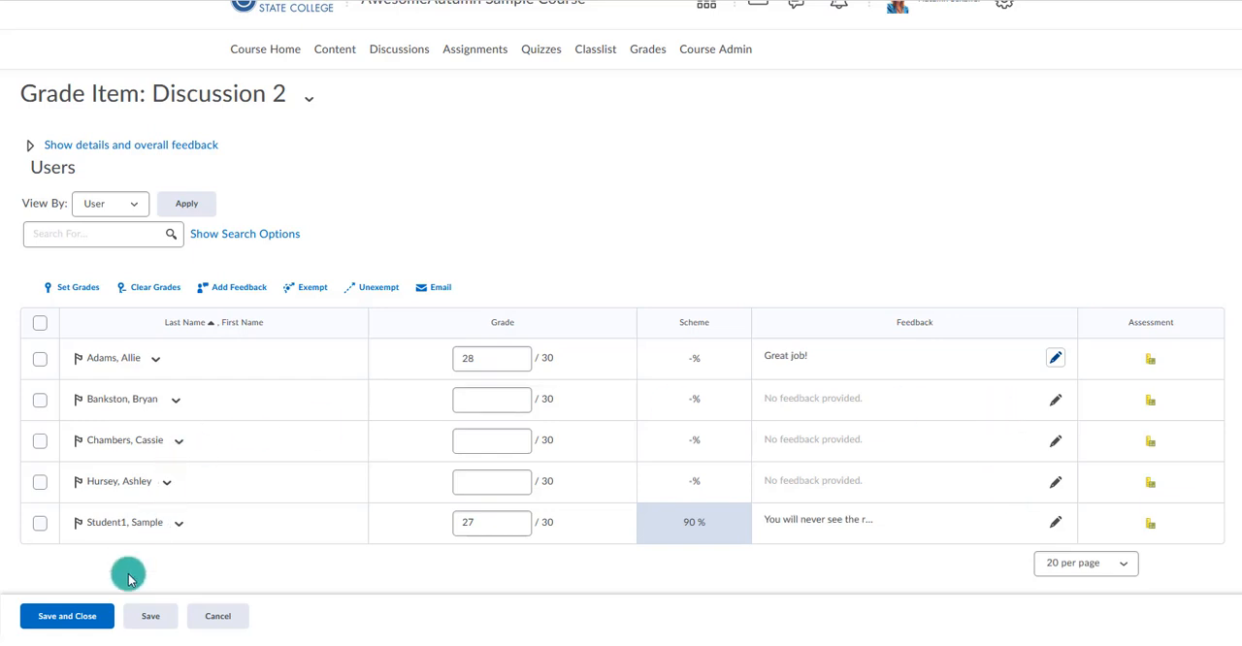
{"action": "left_click", "coordinate": [87, 618]}
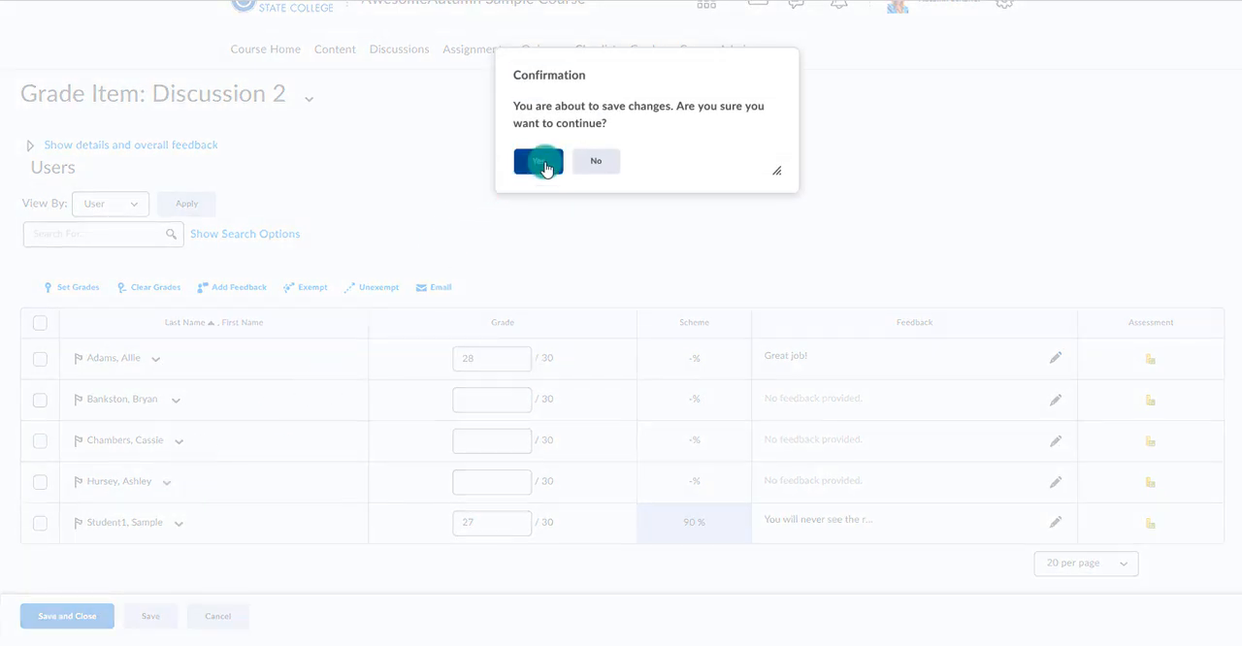